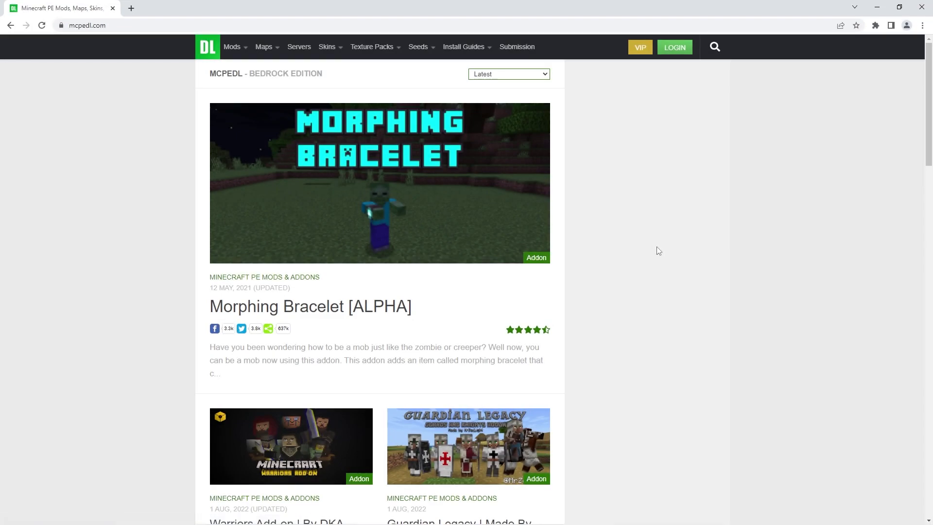
Scroll down the Raiyon's More Shields Addon page to its Downloads section.
{"action": "scroll", "coordinate": [586, 265], "scroll_direction": "down", "scroll_amount": 9}
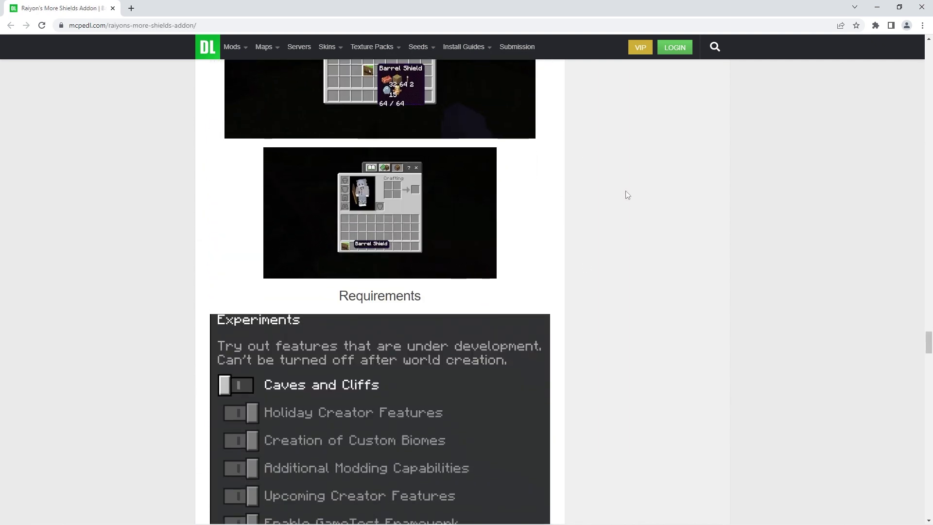
{"action": "scroll", "coordinate": [623, 194], "scroll_direction": "down", "scroll_amount": 10}
{"action": "scroll", "coordinate": [622, 193], "scroll_direction": "down", "scroll_amount": 6}
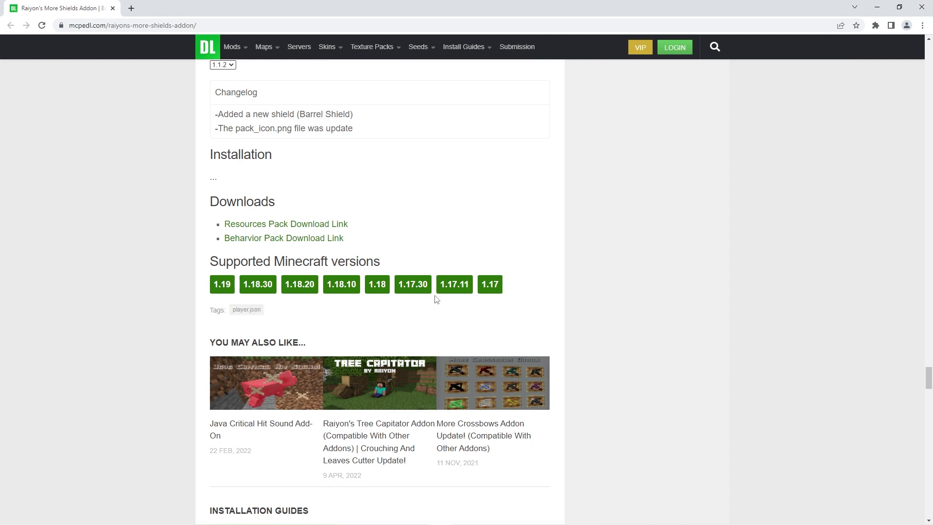
Download the More Shields resource and behaviour packs through Linkvertise's free ad-supported access.
{"action": "left_click", "coordinate": [285, 227]}
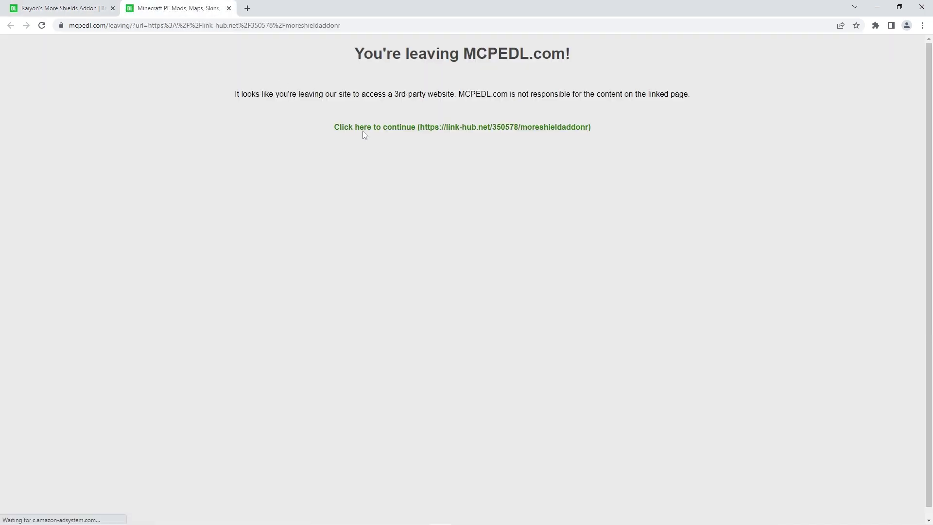
{"action": "left_click", "coordinate": [366, 131]}
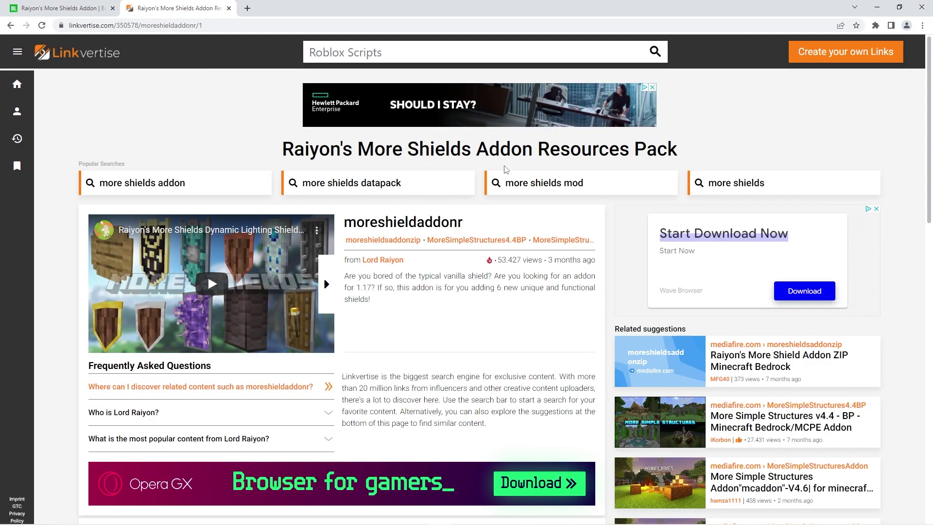
{"action": "scroll", "coordinate": [505, 169], "scroll_direction": "down", "scroll_amount": 4}
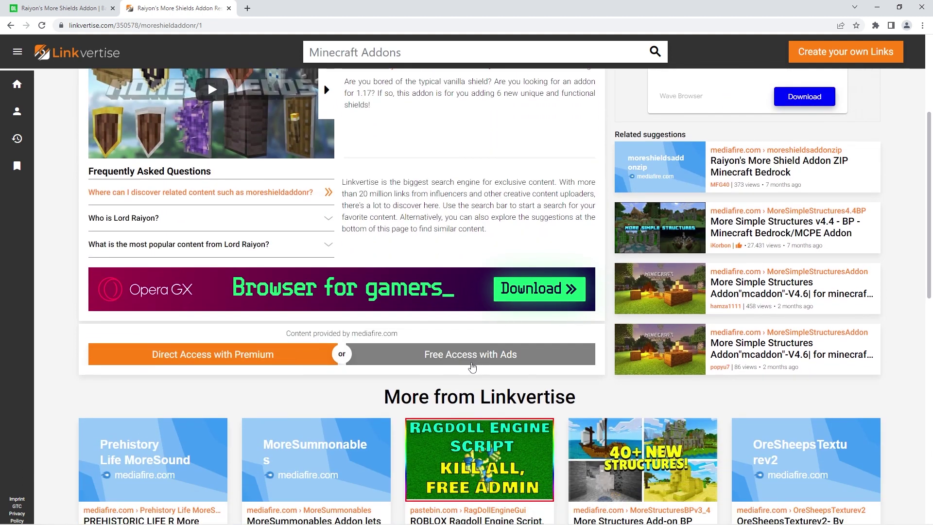
{"action": "left_click", "coordinate": [472, 365]}
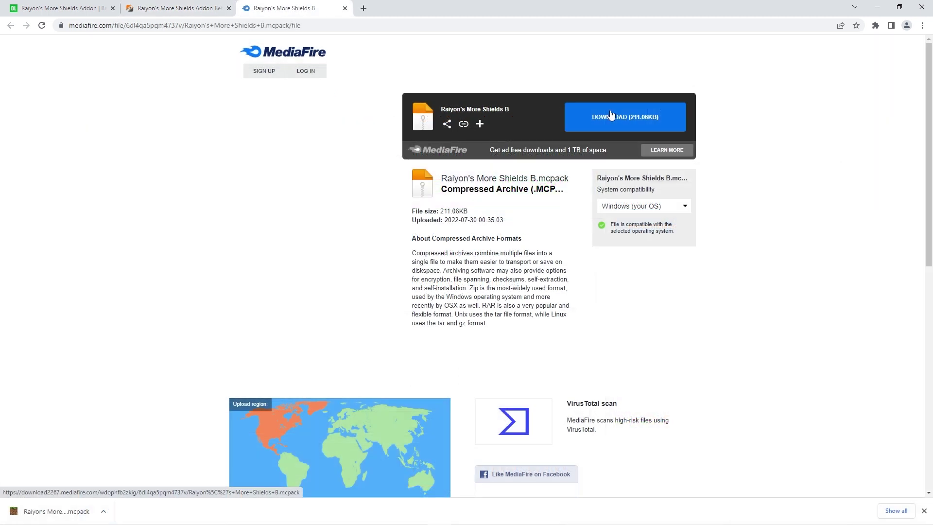
{"action": "left_click", "coordinate": [610, 115]}
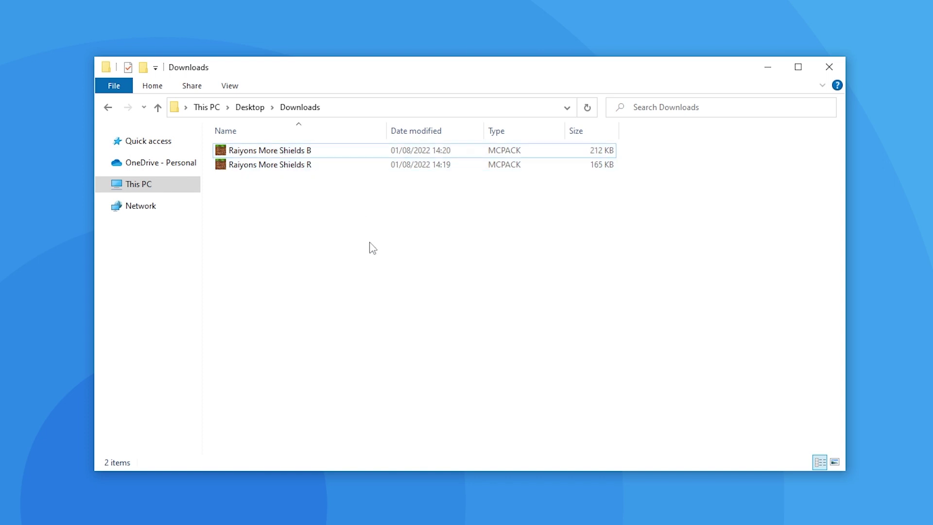
Import Raiyons More Shields R and B .mcpack files into Minecraft from Downloads.
{"action": "left_click", "coordinate": [822, 86]}
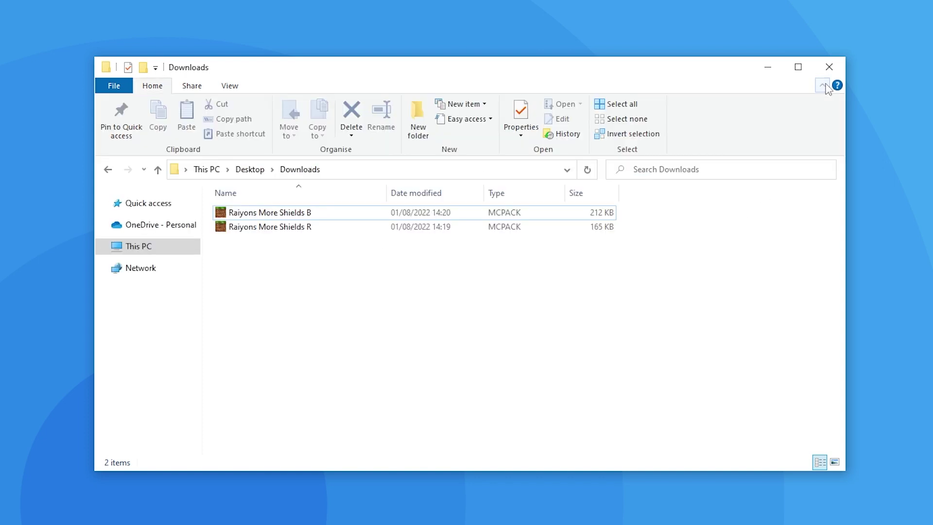
{"action": "left_click", "coordinate": [231, 88]}
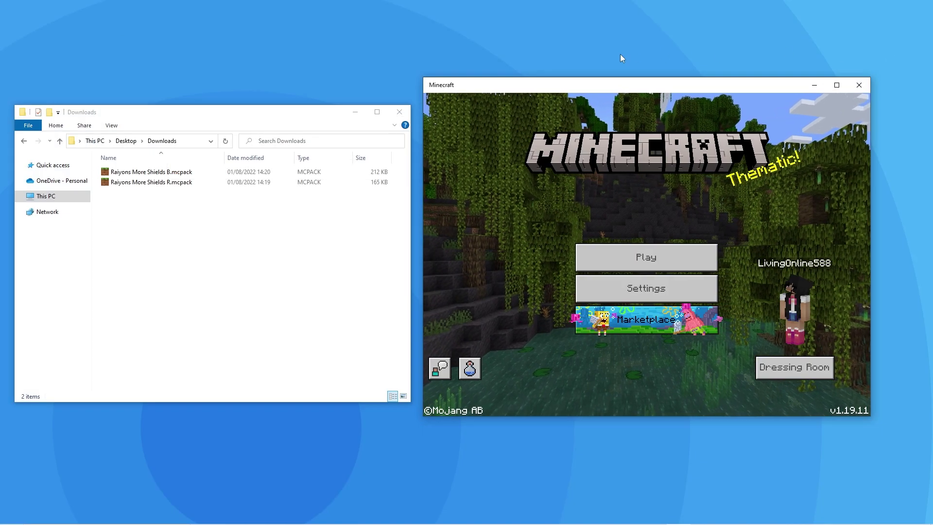
{"action": "double_click", "coordinate": [167, 182]}
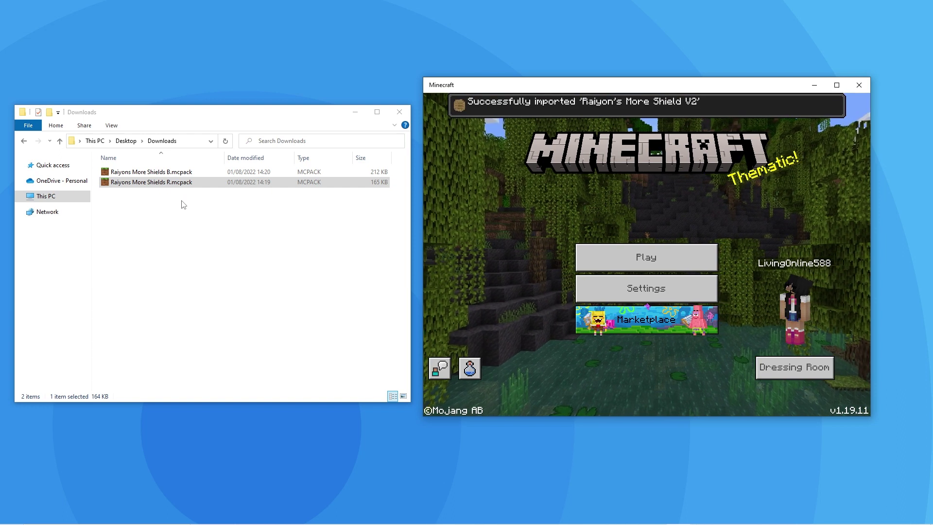
{"action": "double_click", "coordinate": [173, 175]}
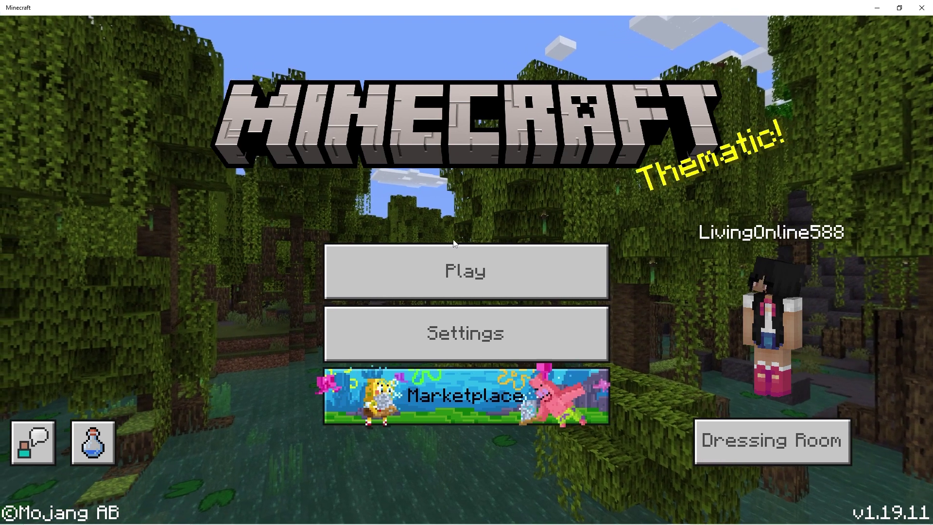
Start a new blank world and name it myworld.
{"action": "left_click", "coordinate": [447, 256]}
{"action": "left_click", "coordinate": [432, 174]}
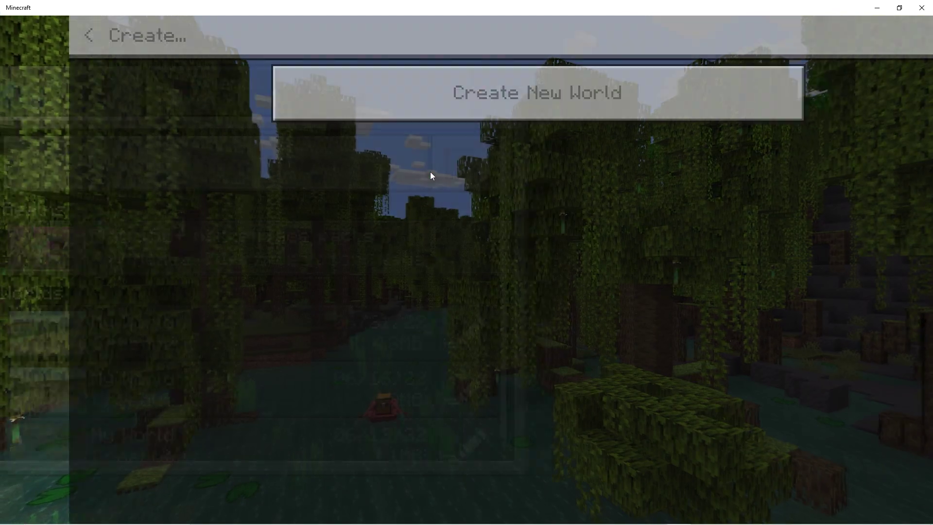
{"action": "left_click", "coordinate": [442, 98]}
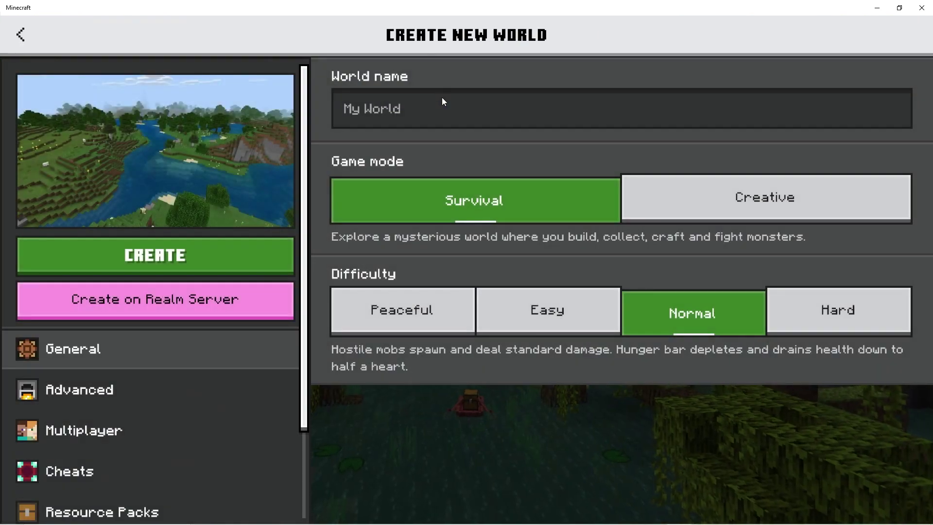
{"action": "left_click", "coordinate": [435, 104]}
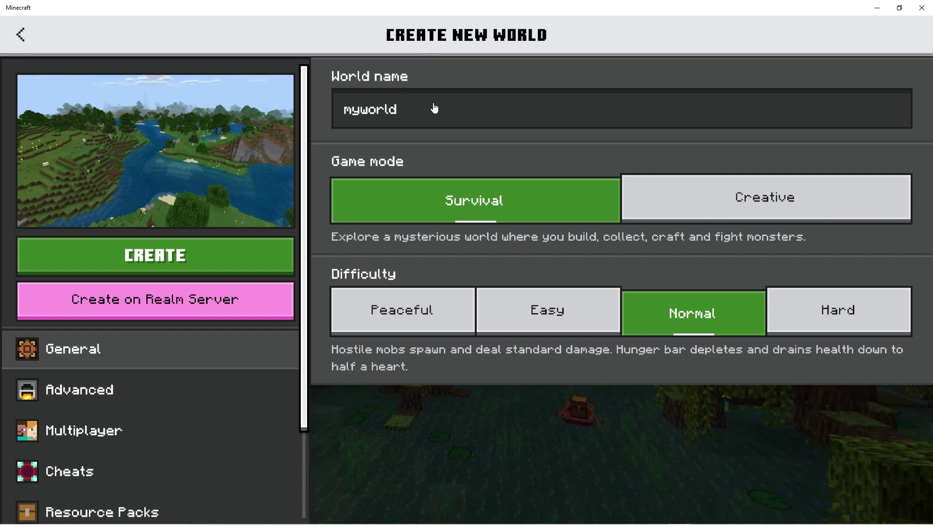
{"action": "scroll", "coordinate": [156, 486], "scroll_direction": "down", "scroll_amount": 2}
Turn on Holiday Creator Features in Experiments and confirm enabling experiments.
{"action": "left_click", "coordinate": [155, 498]}
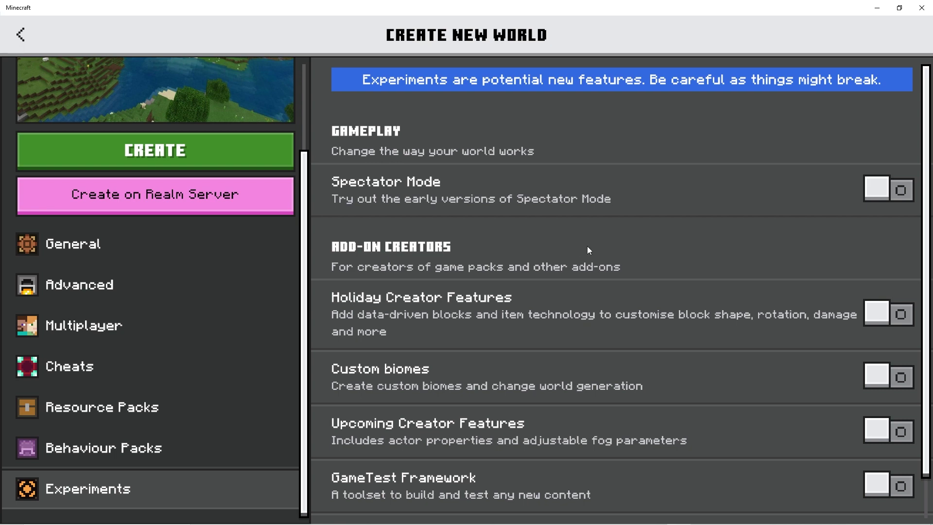
{"action": "scroll", "coordinate": [587, 248], "scroll_direction": "down", "scroll_amount": 1}
{"action": "left_click", "coordinate": [890, 276]}
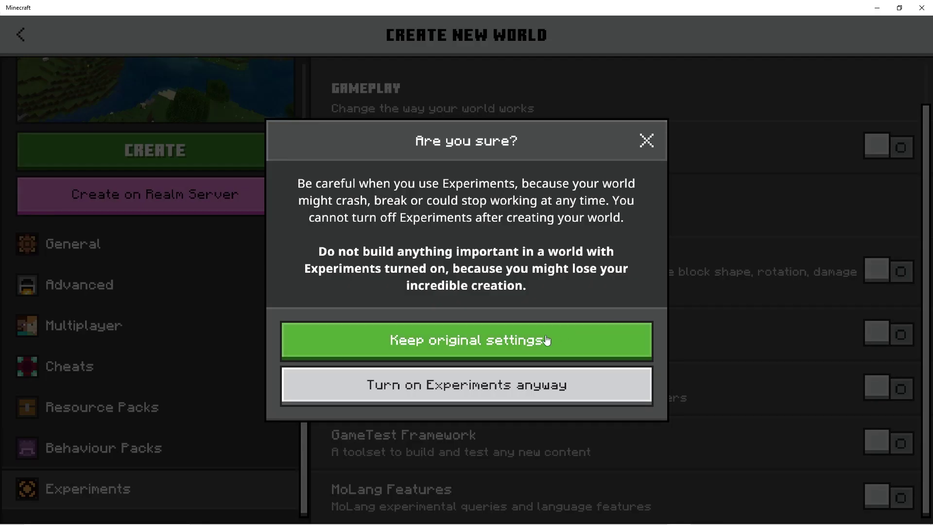
{"action": "left_click", "coordinate": [514, 389]}
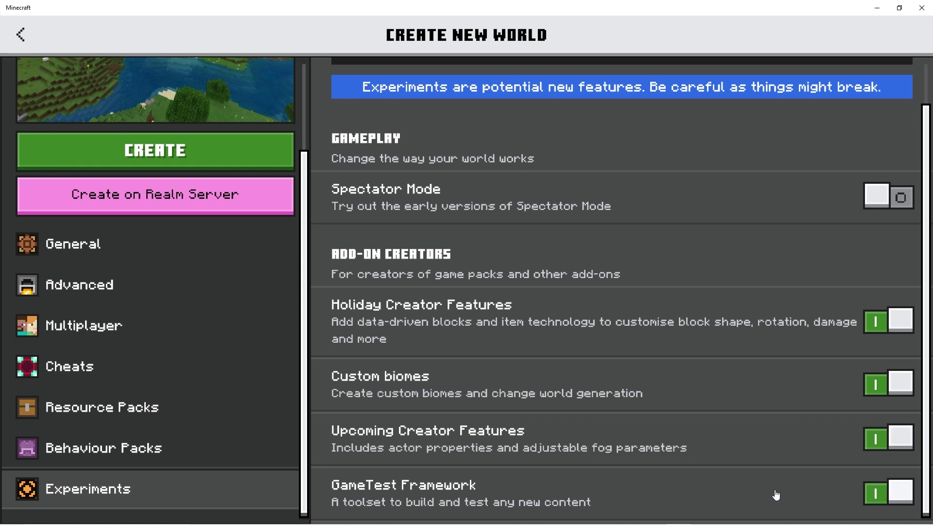
Activate Raiyon's More Shield V2 as behaviour and resource pack, then create myworld.
{"action": "left_click", "coordinate": [120, 456]}
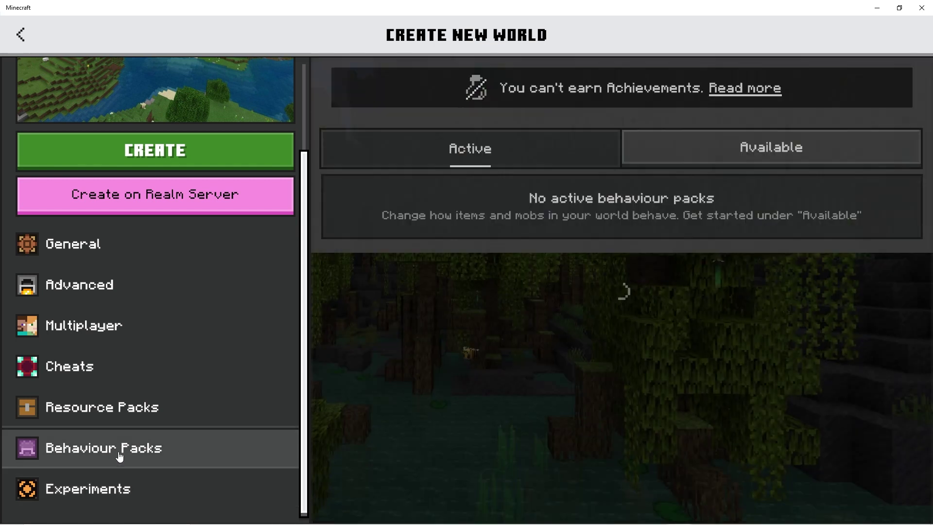
{"action": "left_click", "coordinate": [721, 144]}
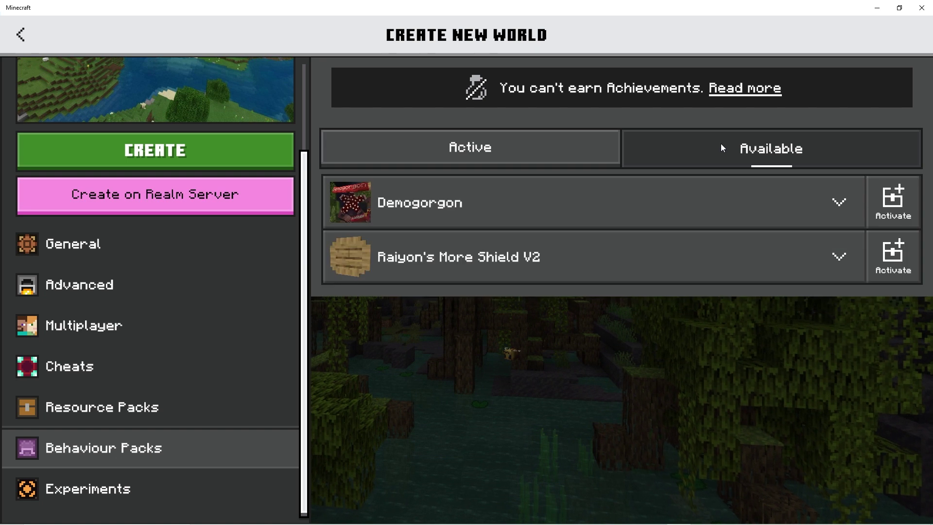
{"action": "left_click", "coordinate": [834, 260]}
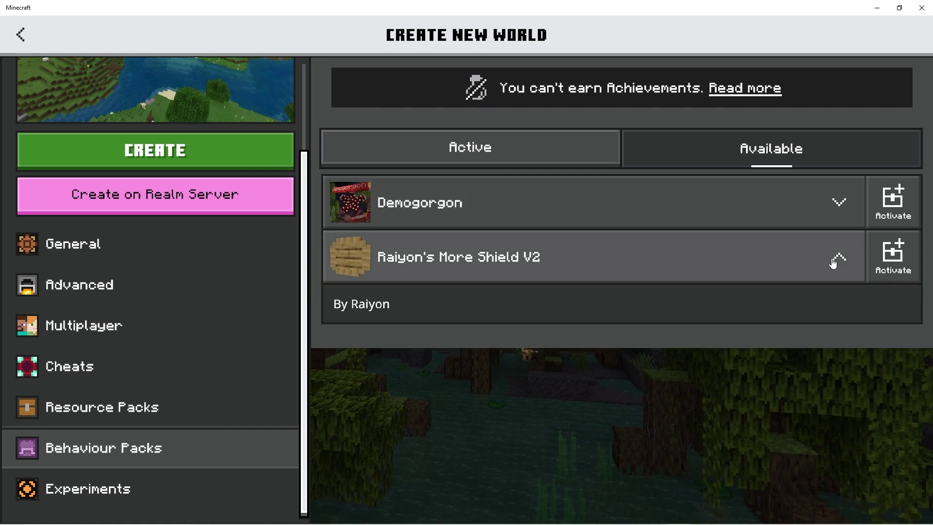
{"action": "left_click", "coordinate": [892, 263]}
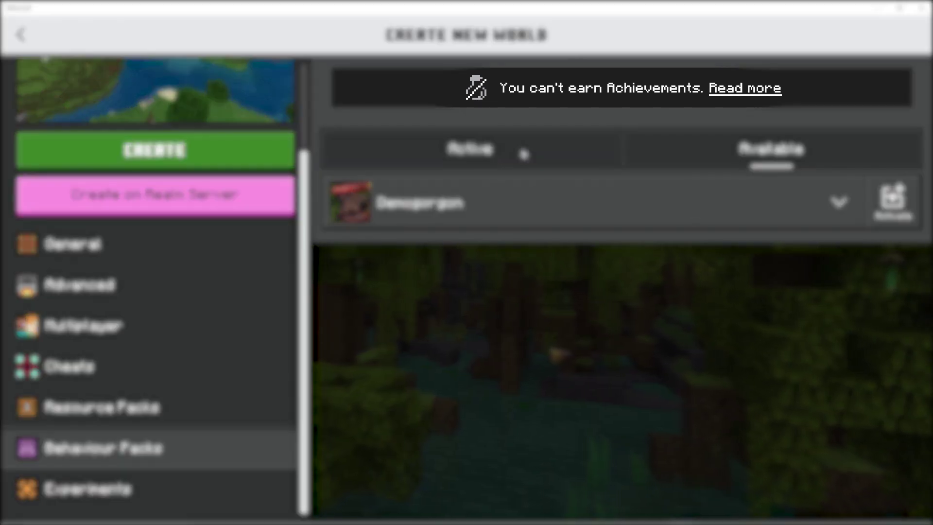
{"action": "left_click", "coordinate": [523, 153]}
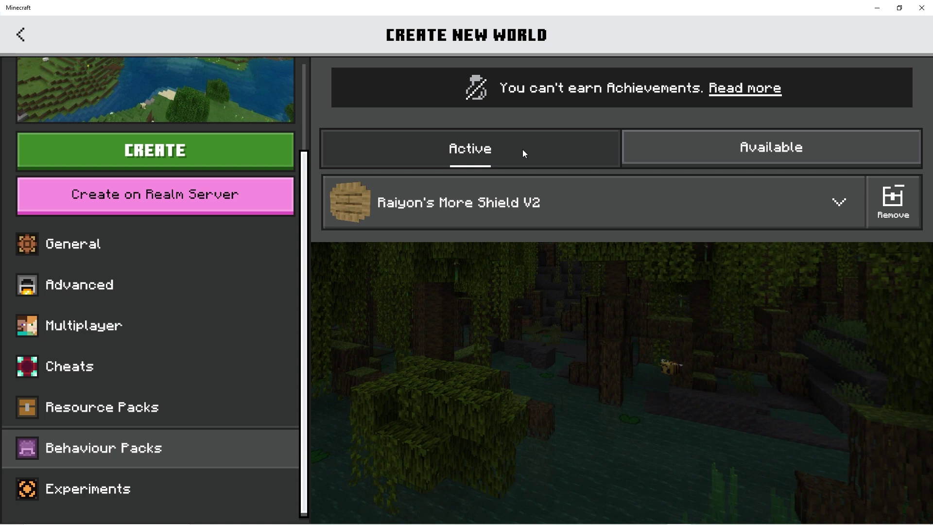
{"action": "left_click", "coordinate": [187, 409]}
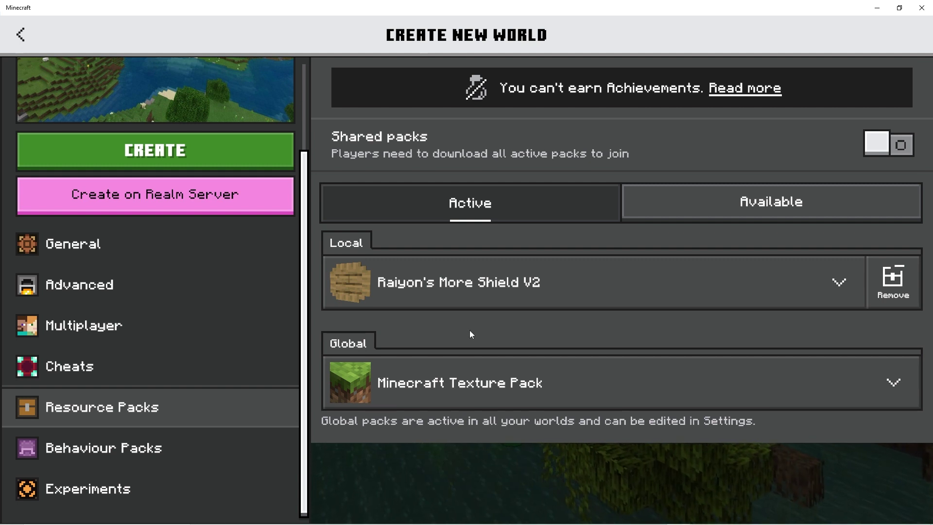
{"action": "left_click", "coordinate": [220, 158]}
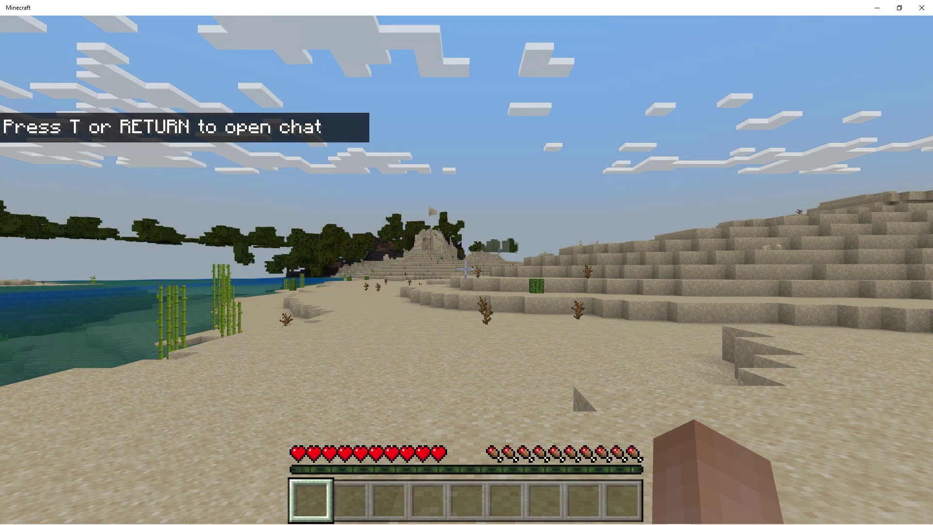
Load into myworld and fill the hotbar with the new shields.
{"action": "mouse_move", "coordinate": [465, 270]}
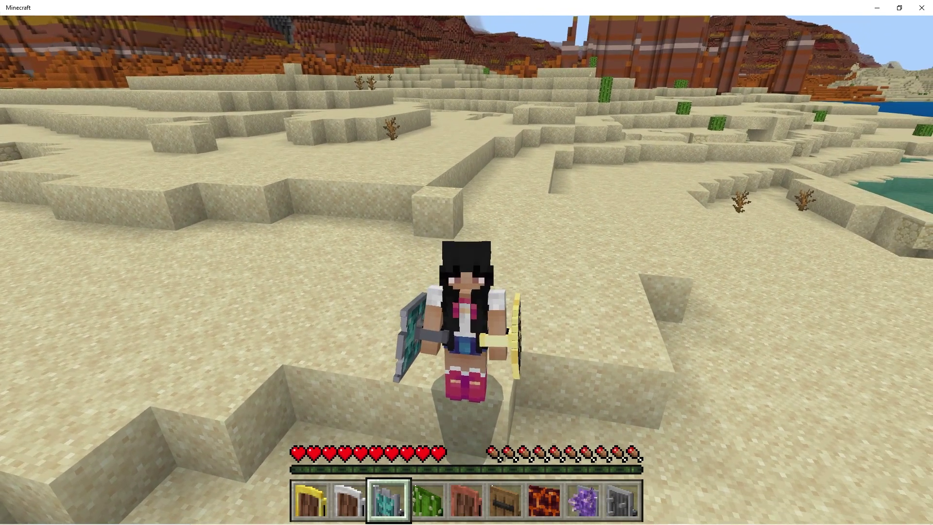
{"action": "mouse_move", "coordinate": [467, 262]}
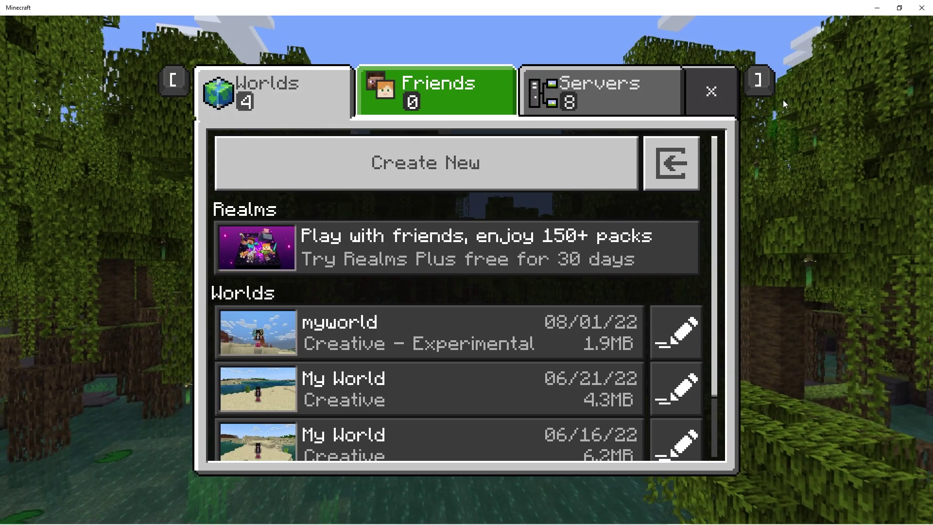
Export myworld from its world settings as myworld.mcworld to Downloads.
{"action": "left_click", "coordinate": [695, 331]}
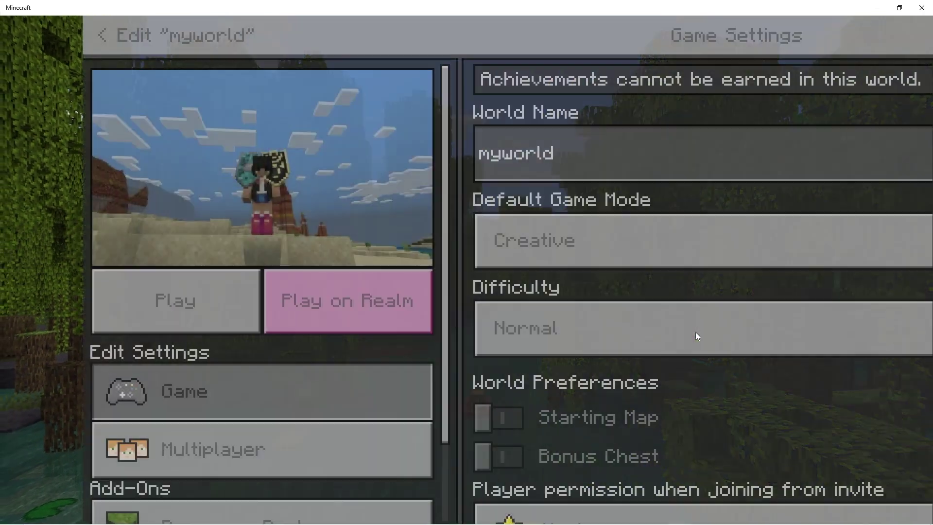
{"action": "scroll", "coordinate": [695, 332], "scroll_direction": "down", "scroll_amount": 20}
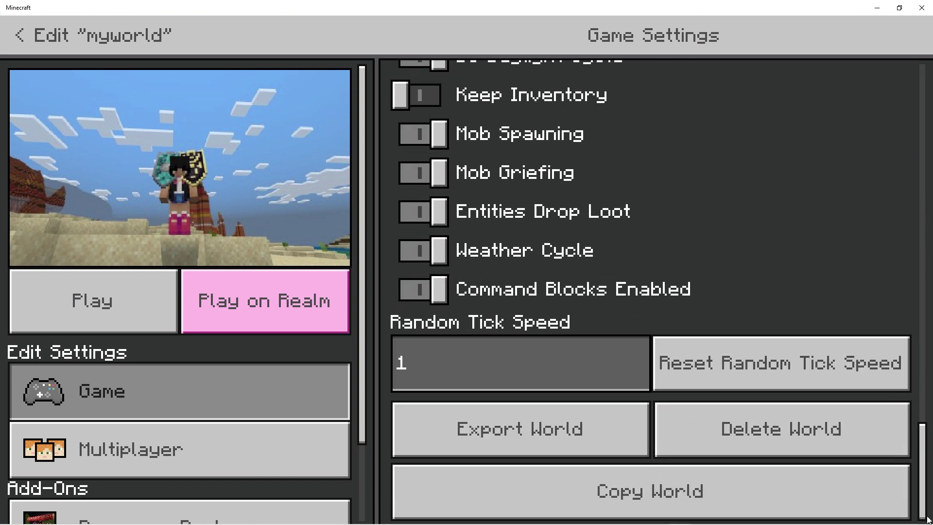
{"action": "left_click", "coordinate": [586, 439]}
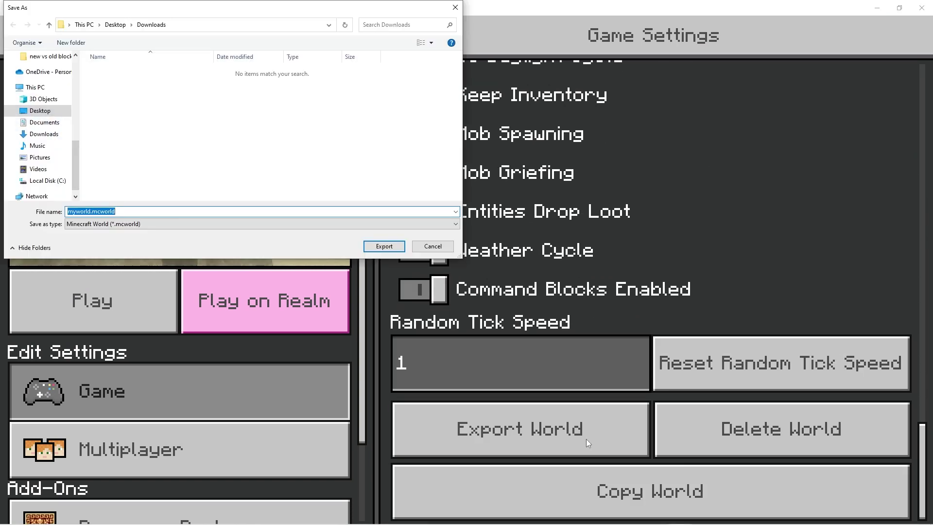
{"action": "left_click", "coordinate": [399, 247]}
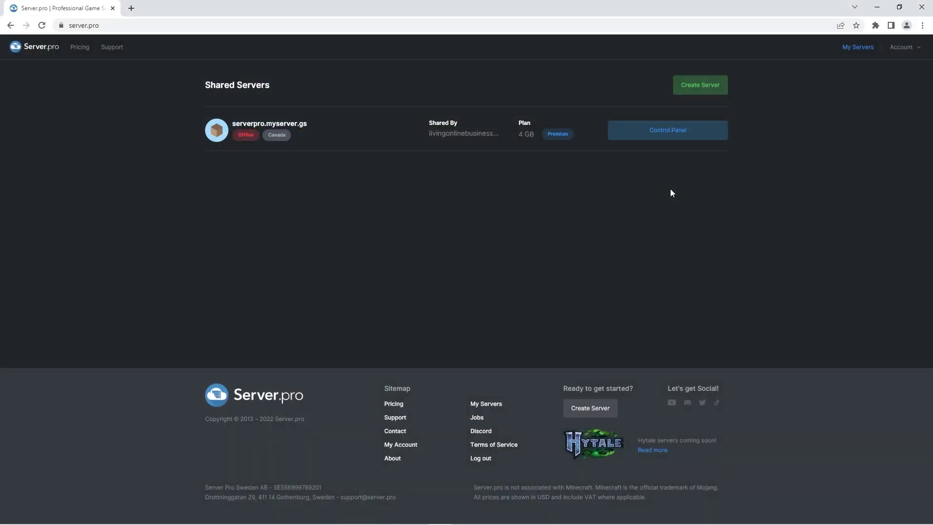
Open the server's file manager and go into the worlds folder.
{"action": "left_click", "coordinate": [675, 133]}
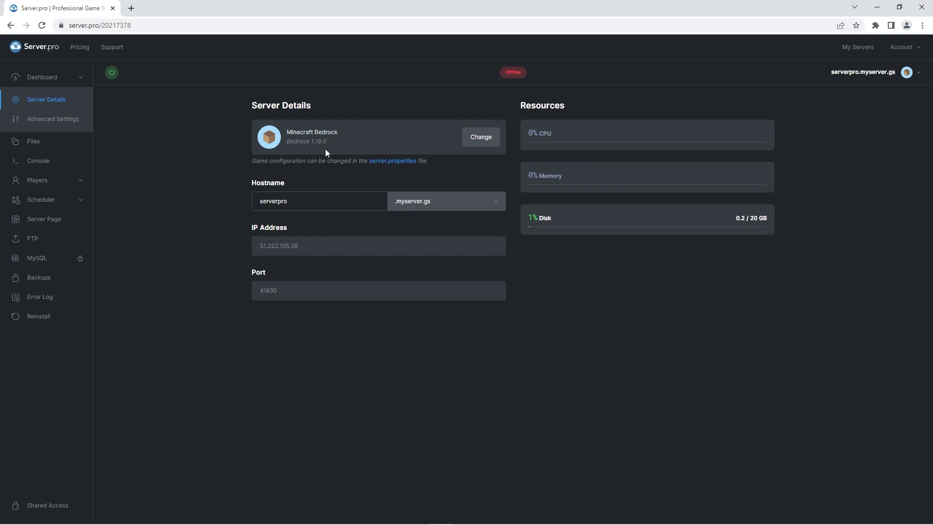
{"action": "left_click", "coordinate": [76, 142]}
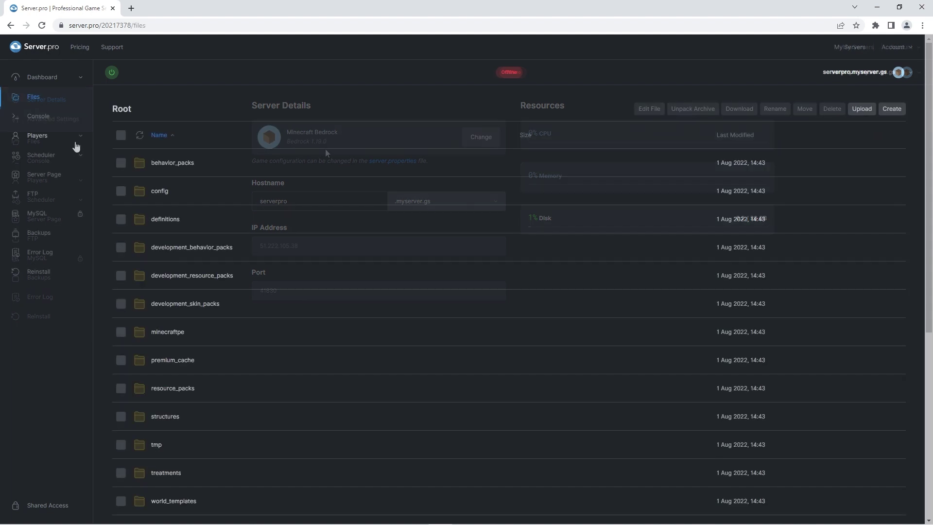
{"action": "scroll", "coordinate": [244, 223], "scroll_direction": "down", "scroll_amount": 4}
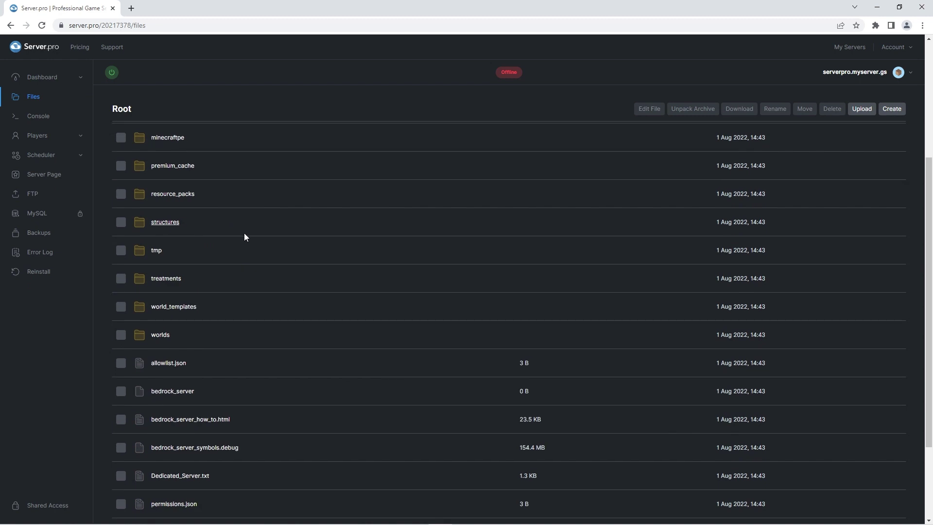
{"action": "left_click", "coordinate": [163, 336]}
Create a new folder named myworld inside worlds.
{"action": "left_click", "coordinate": [905, 110]}
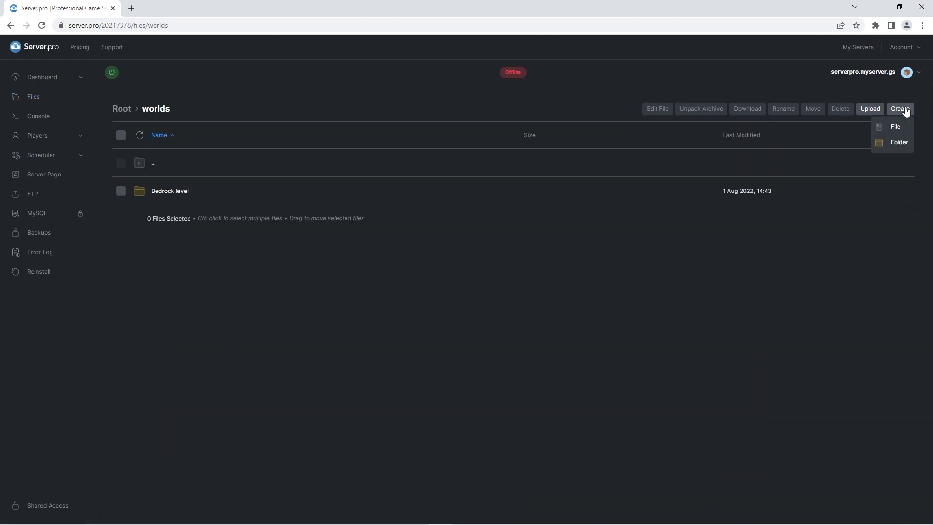
{"action": "left_click", "coordinate": [898, 142]}
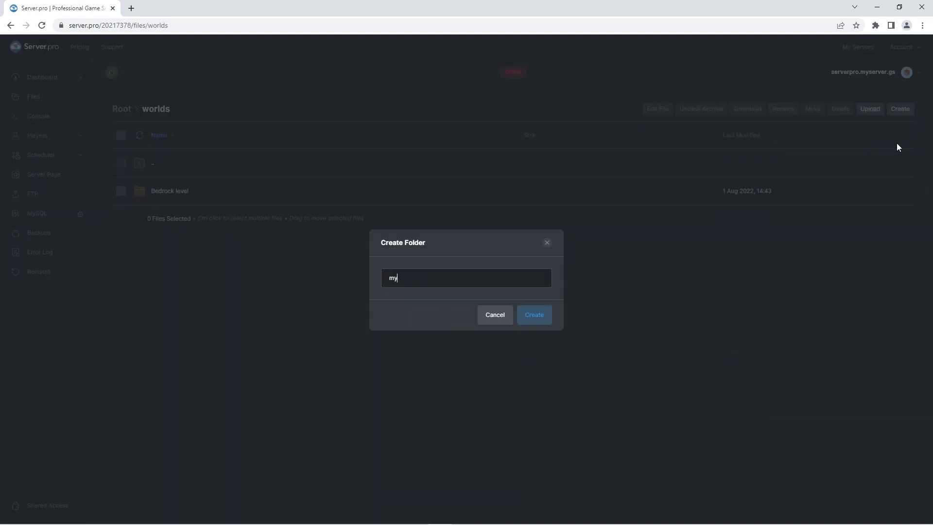
{"action": "left_click", "coordinate": [535, 315]}
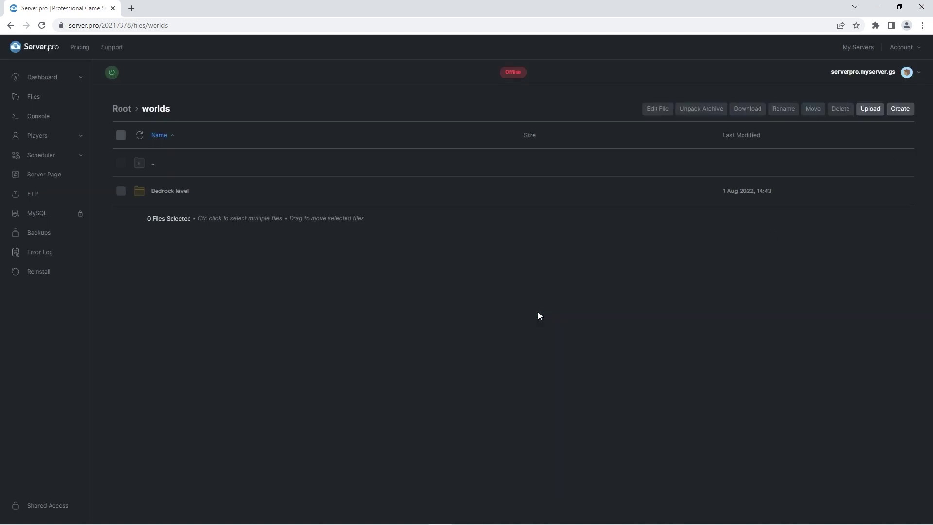
Upload myworld.mcworld into the myworld folder.
{"action": "left_click", "coordinate": [169, 223]}
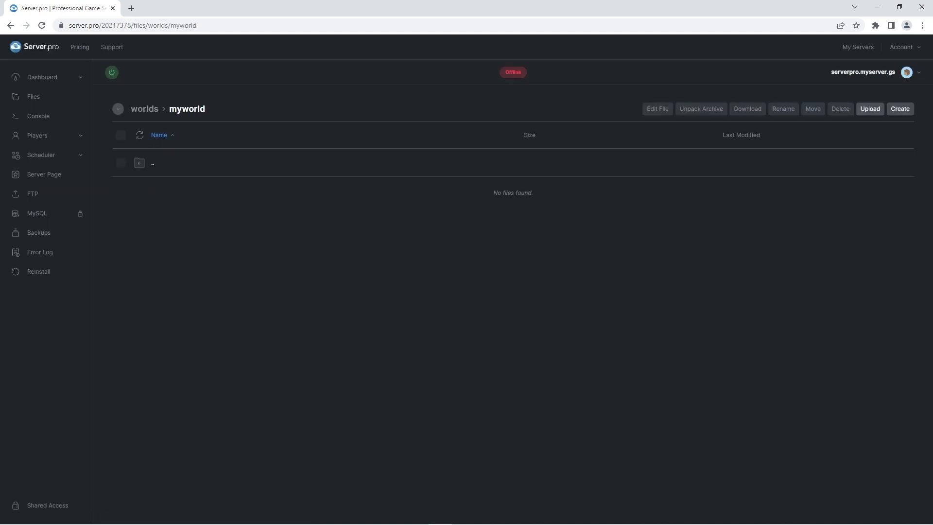
{"action": "left_click_drag", "start_coordinate": [170, 225], "coordinate": [138, 225]}
{"action": "left_click_drag", "start_coordinate": [308, 217], "coordinate": [312, 211]}
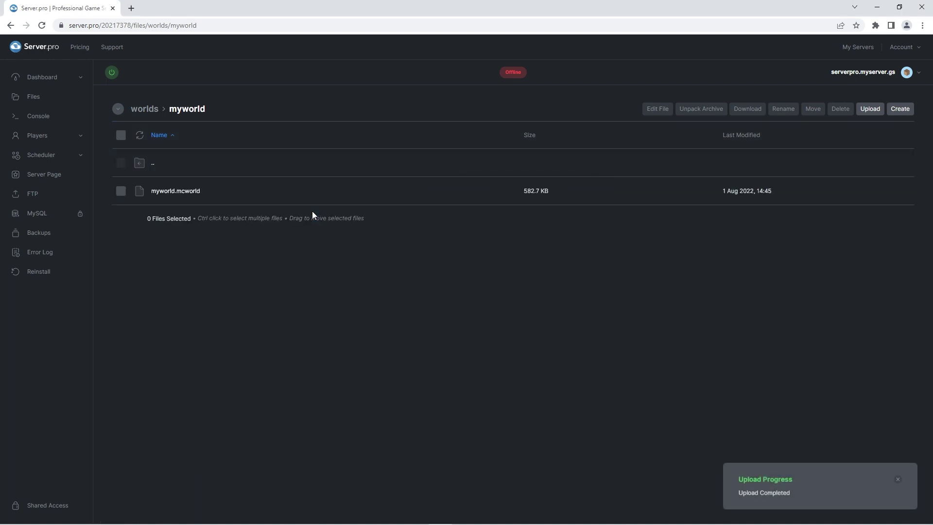
Rename the file to myworld.zip and unpack the archive into myworld.
{"action": "left_click", "coordinate": [121, 191]}
{"action": "left_click", "coordinate": [773, 110]}
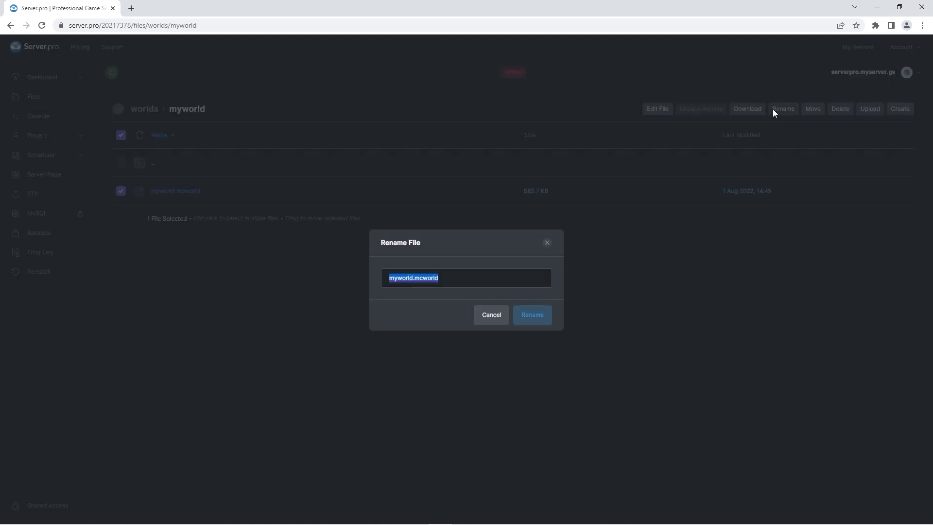
{"action": "left_click", "coordinate": [456, 280]}
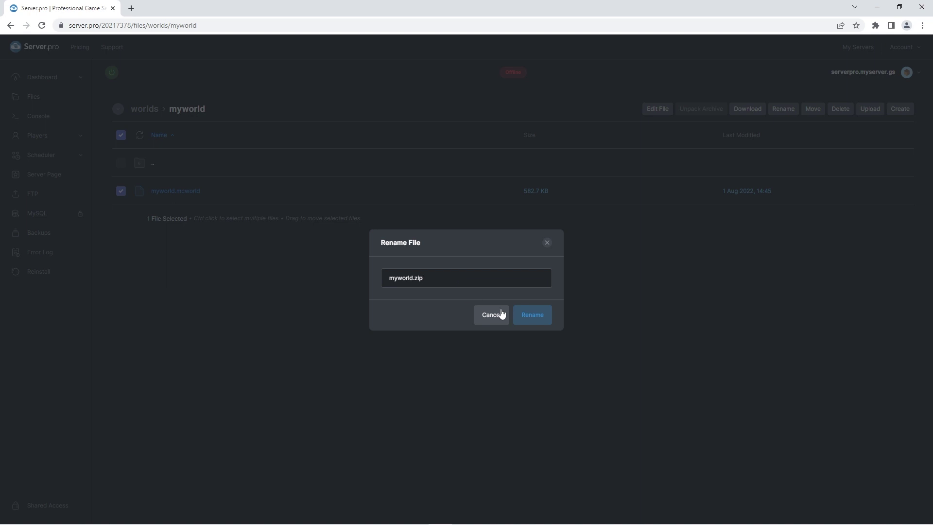
{"action": "left_click", "coordinate": [524, 315]}
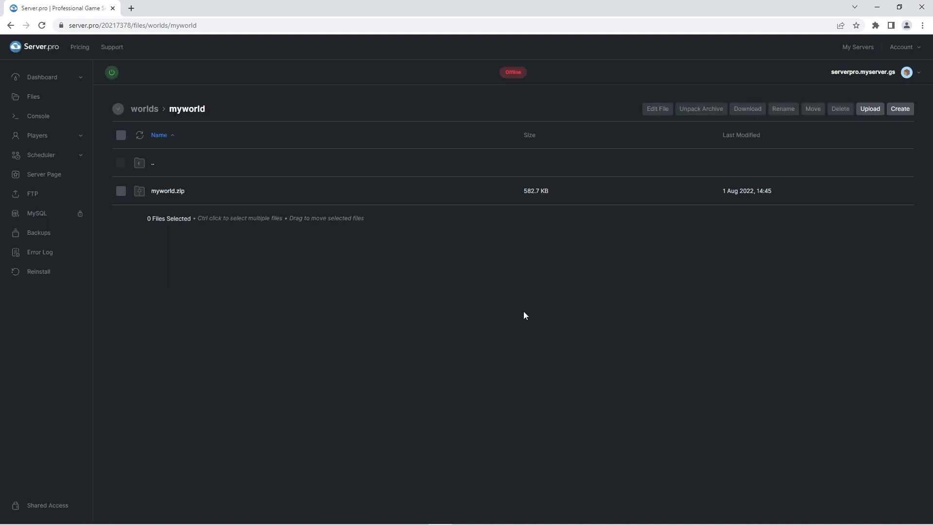
{"action": "left_click", "coordinate": [120, 191]}
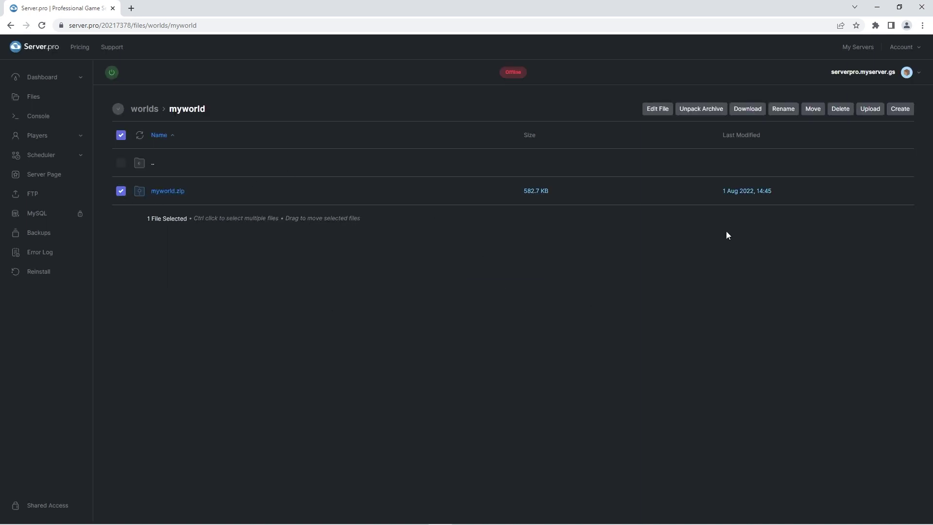
{"action": "left_click", "coordinate": [709, 112]}
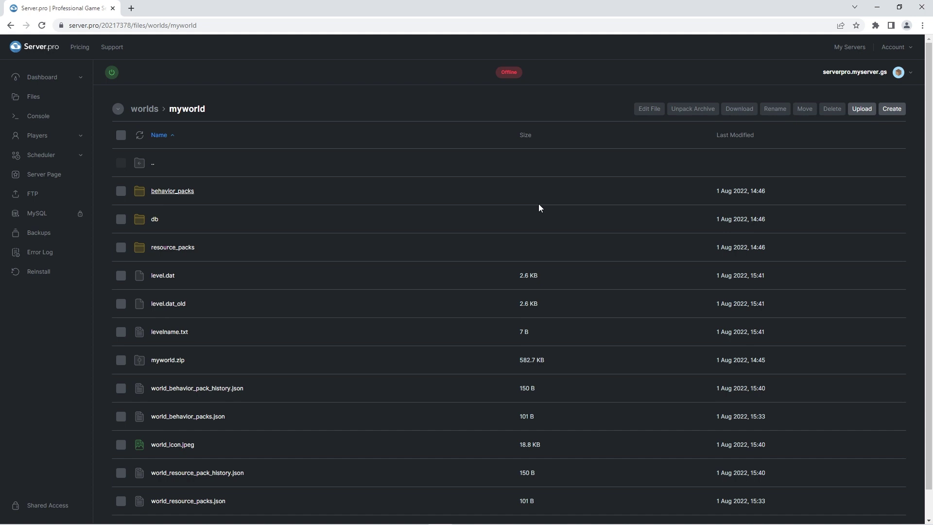
Set level-name to myworld in server.properties, replacing Bedrock level.
{"action": "left_click", "coordinate": [55, 99]}
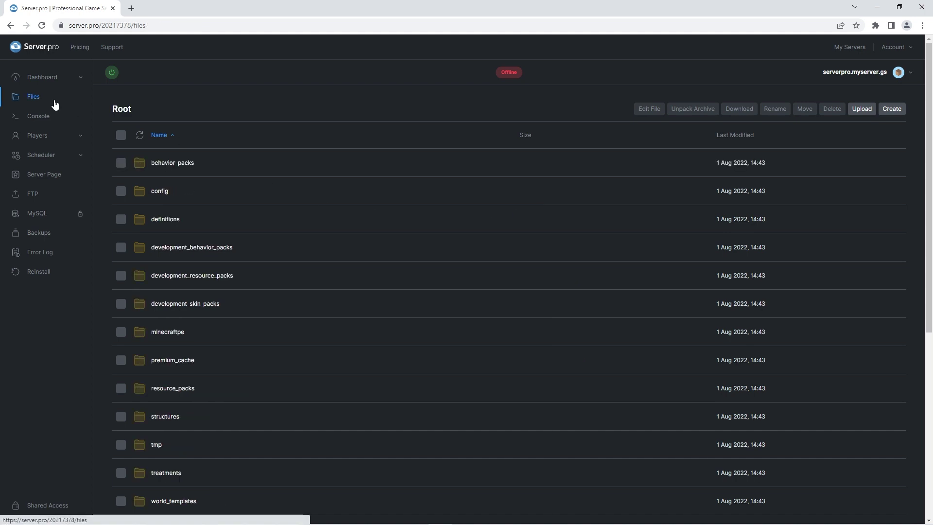
{"action": "scroll", "coordinate": [290, 265], "scroll_direction": "down", "scroll_amount": 6}
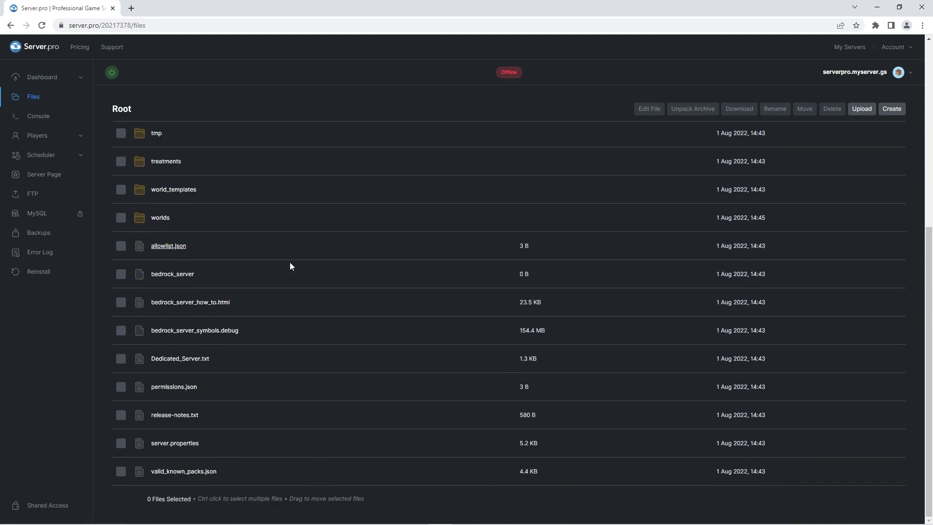
{"action": "left_click", "coordinate": [172, 442]}
{"action": "scroll", "coordinate": [612, 301], "scroll_direction": "down", "scroll_amount": 2}
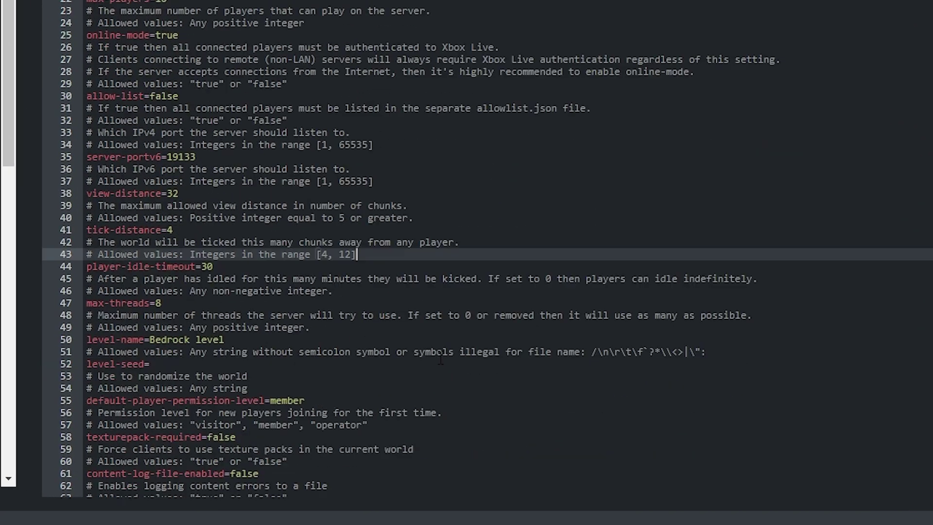
{"action": "left_click", "coordinate": [426, 370]}
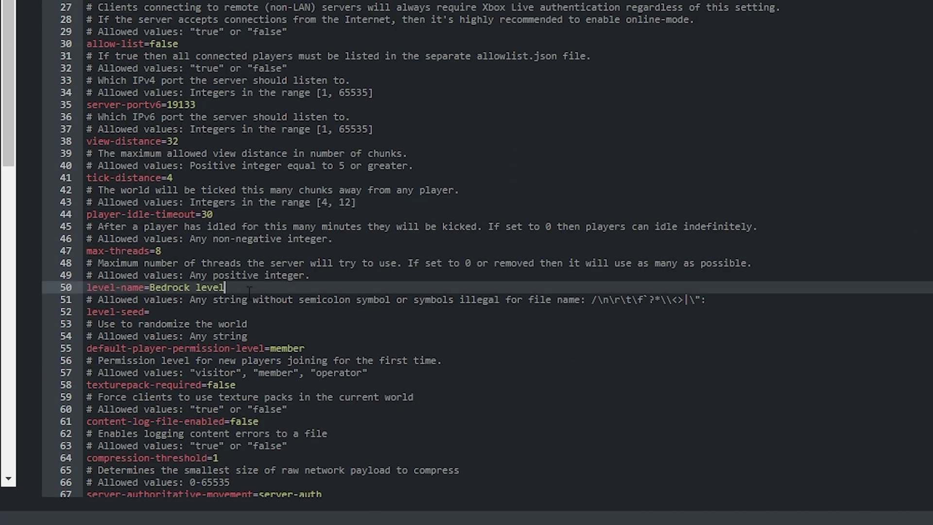
{"action": "left_click", "coordinate": [152, 287]}
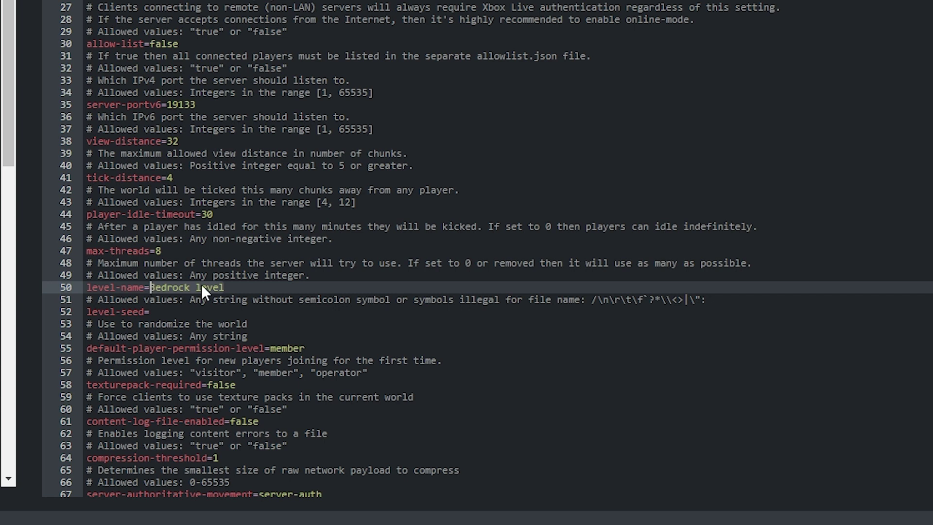
{"action": "key", "text": "shift+End"}
{"action": "type", "text": "mywor"}
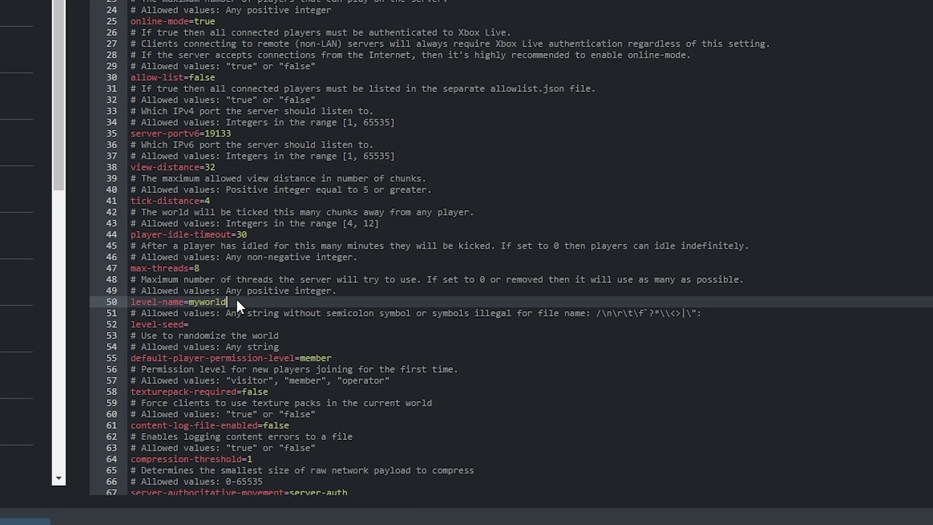
Change gamemode to creative and save server.properties.
{"action": "scroll", "coordinate": [203, 291], "scroll_direction": "up", "scroll_amount": 4}
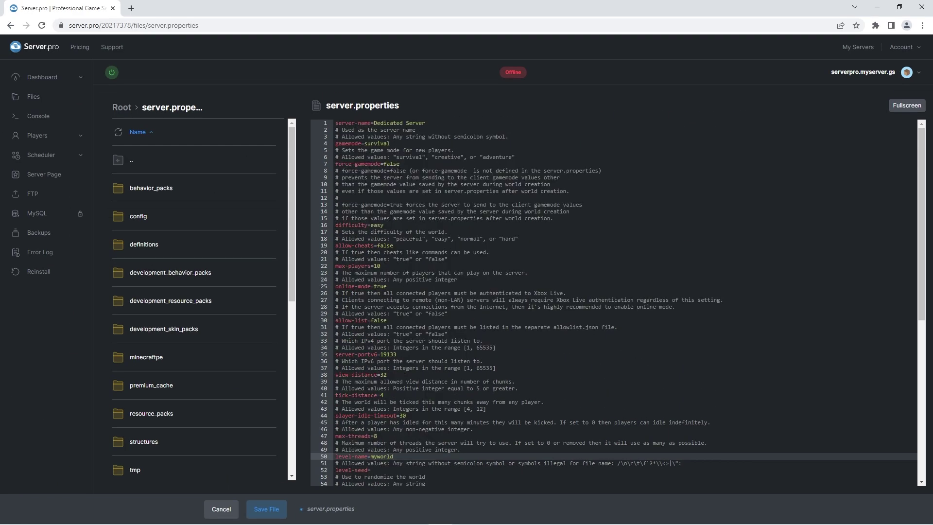
{"action": "left_click", "coordinate": [364, 144]}
{"action": "type", "text": "creative"}
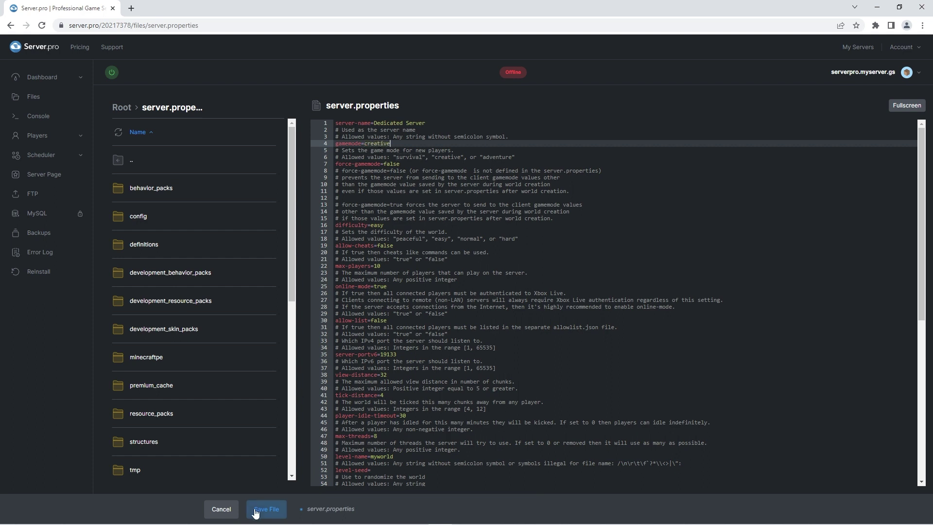
{"action": "left_click", "coordinate": [256, 512]}
Start the server, confirm 'Server started.' in the console, and paste the server address.
{"action": "left_click", "coordinate": [115, 73]}
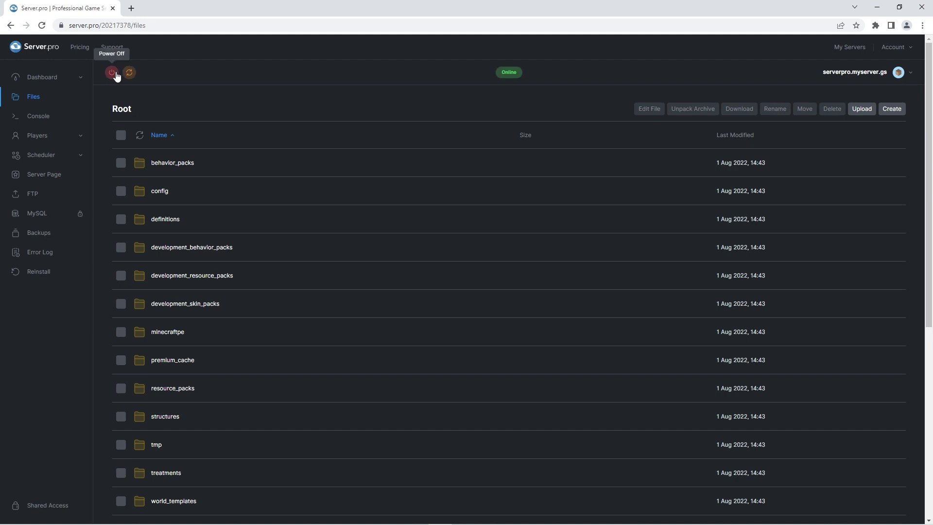
{"action": "left_click", "coordinate": [39, 116]}
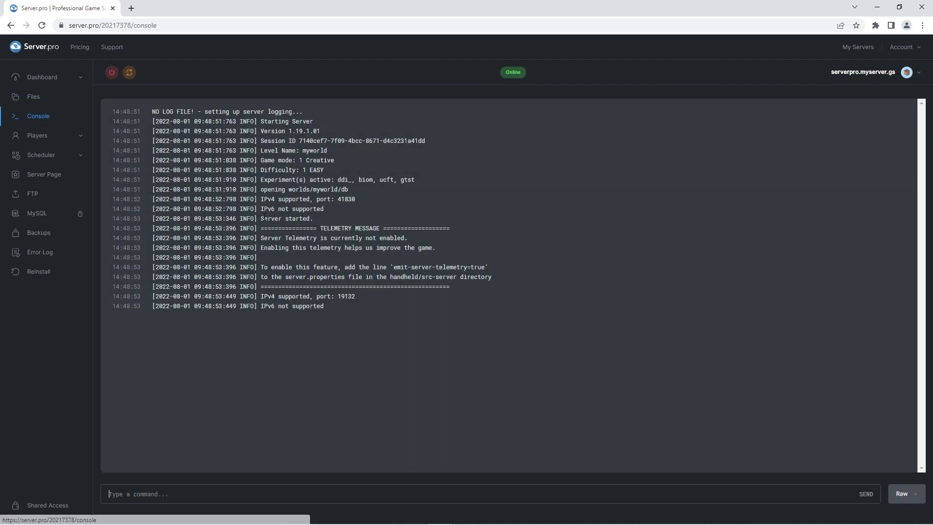
{"action": "left_click_drag", "start_coordinate": [319, 220], "coordinate": [261, 219]}
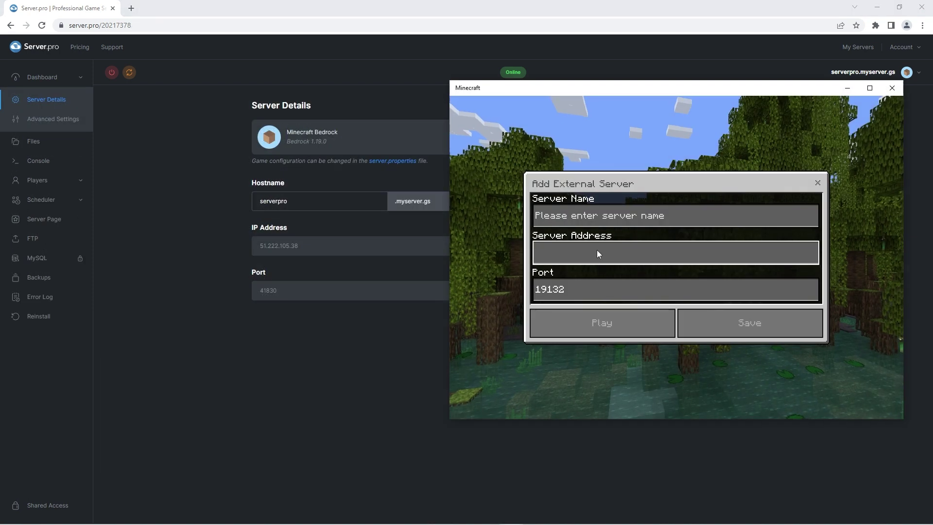
{"action": "type", "text": "serverpro.myserver.gs"}
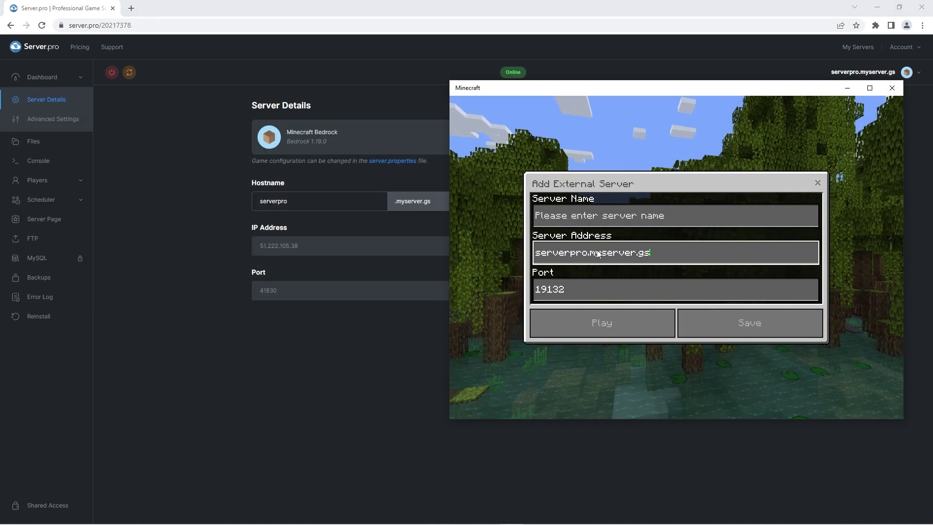
Set the port to 41830, name the entry myserver, join, and crouch to raise the shield.
{"action": "left_click", "coordinate": [597, 287]}
{"action": "key", "text": "BackSpace"}
{"action": "key", "text": "BackSpace"}
{"action": "key", "text": "BackSpace"}
{"action": "key", "text": "BackSpace"}
{"action": "key", "text": "BackSpace"}
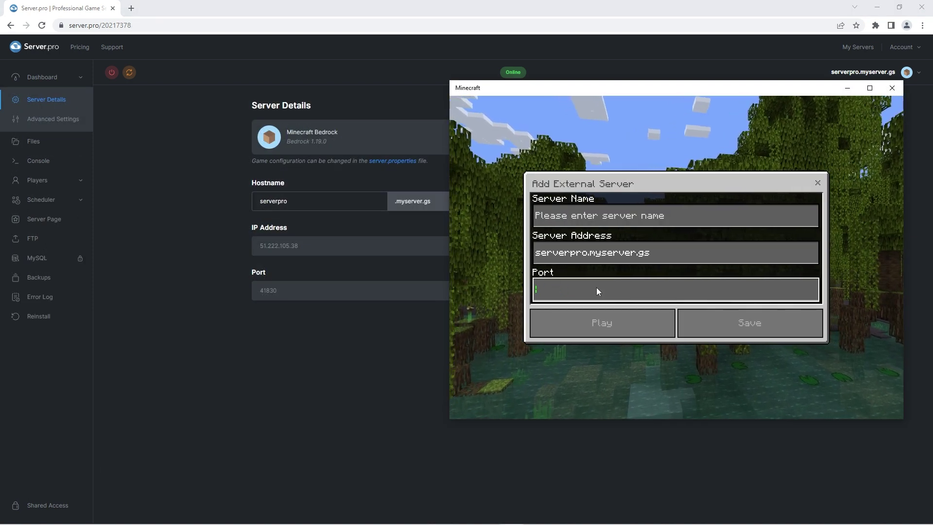
{"action": "type", "text": "41830"}
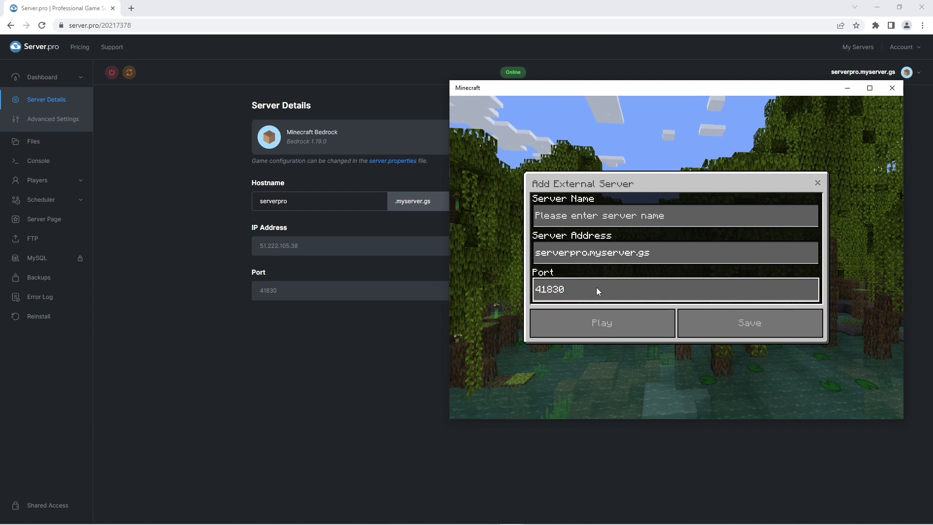
{"action": "left_click", "coordinate": [580, 212]}
{"action": "type", "text": "myserver"}
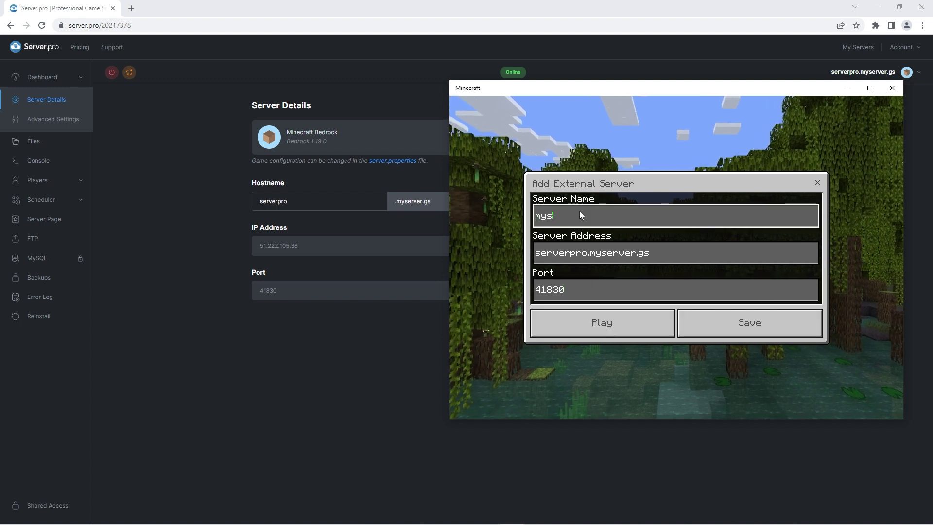
{"action": "left_click", "coordinate": [596, 325]}
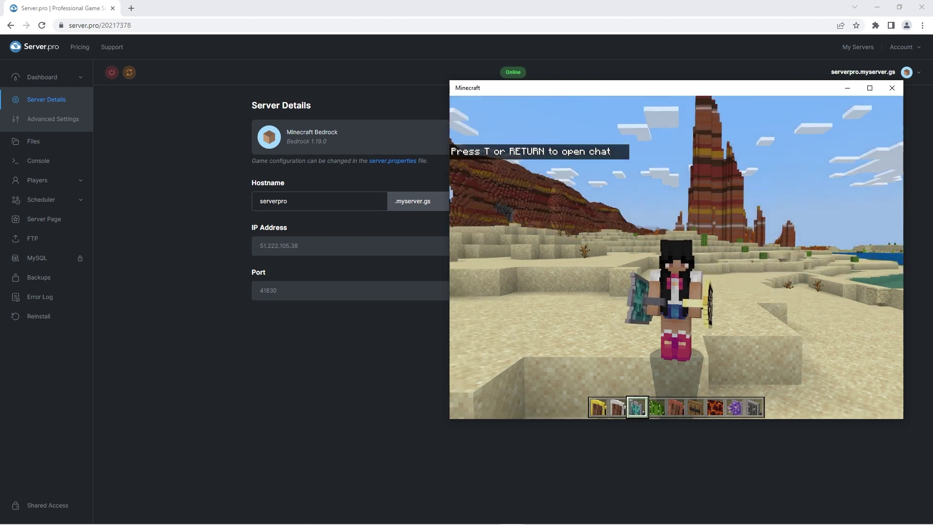
{"action": "key", "text": "shift"}
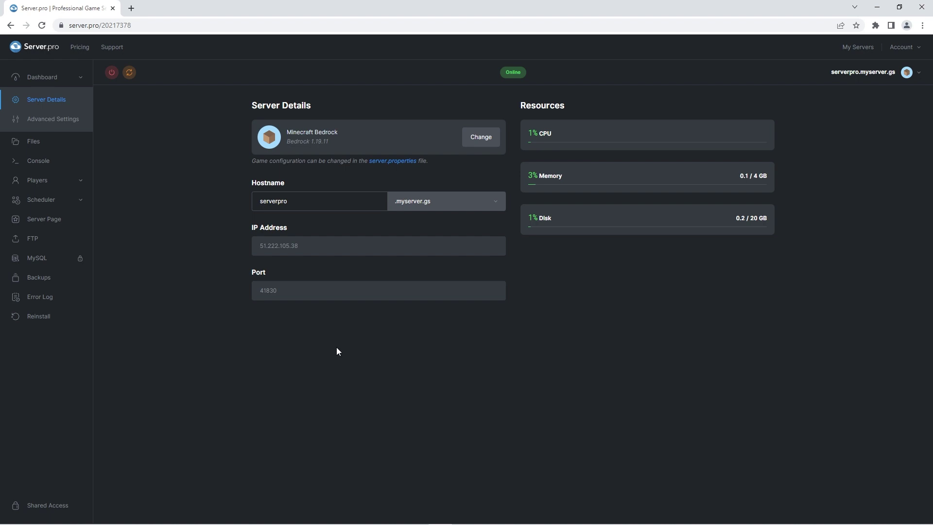
From the file manager's worlds folder, select summer2022 and download it as summer2022.tar.
{"action": "left_click", "coordinate": [59, 142]}
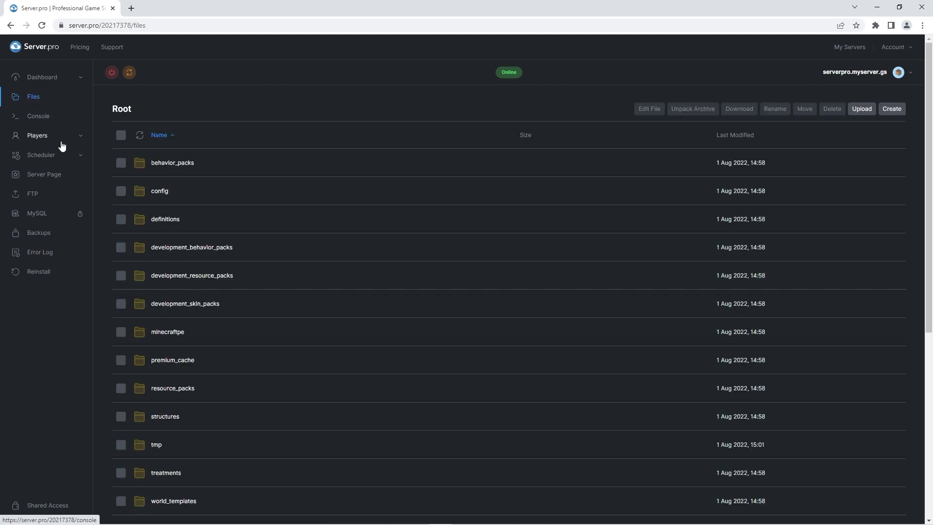
{"action": "scroll", "coordinate": [226, 199], "scroll_direction": "down", "scroll_amount": 4}
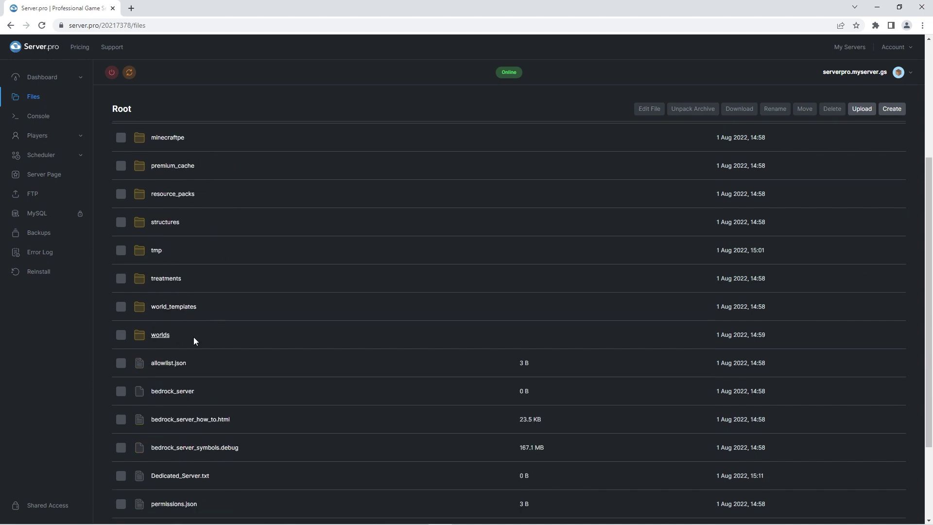
{"action": "left_click", "coordinate": [162, 338]}
{"action": "left_click", "coordinate": [121, 219]}
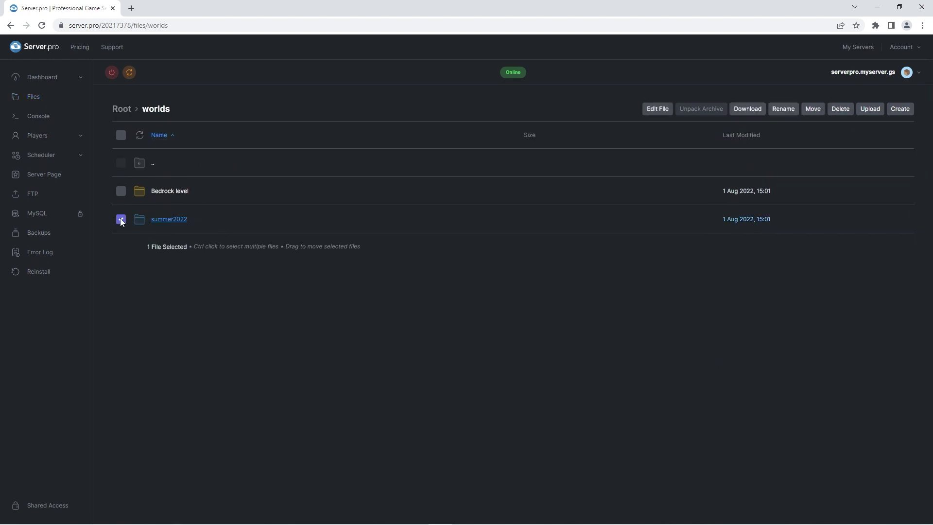
{"action": "left_click", "coordinate": [743, 110]}
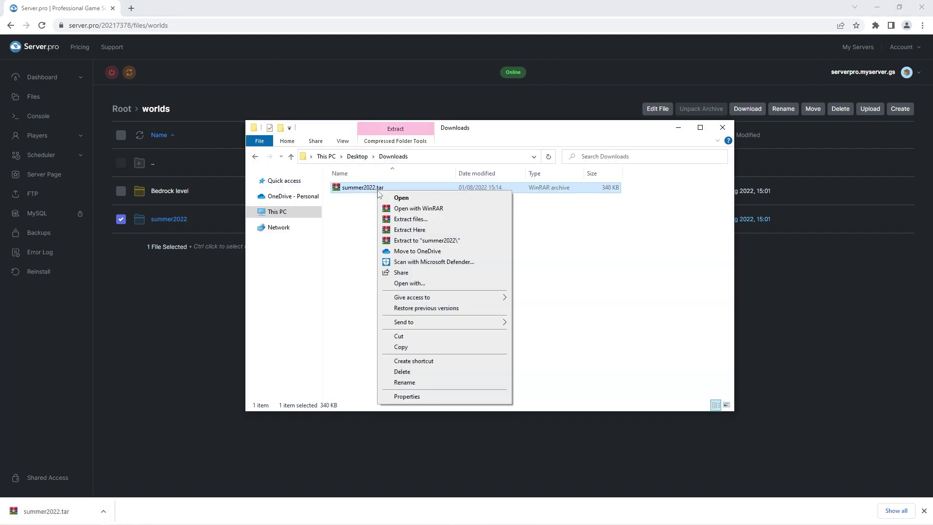
Extract the summer2022 folder from summer2022.tar into Downloads with WinRAR.
{"action": "left_click", "coordinate": [406, 209]}
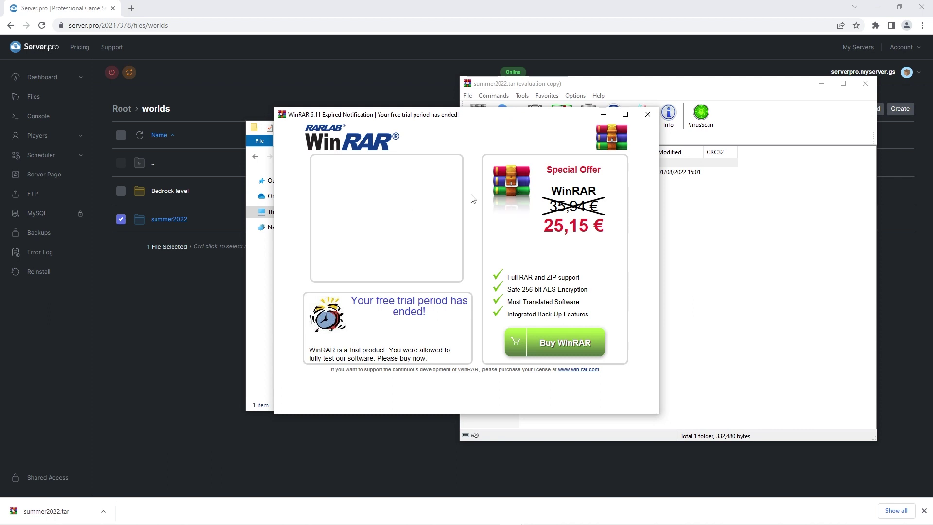
{"action": "left_click", "coordinate": [647, 116]}
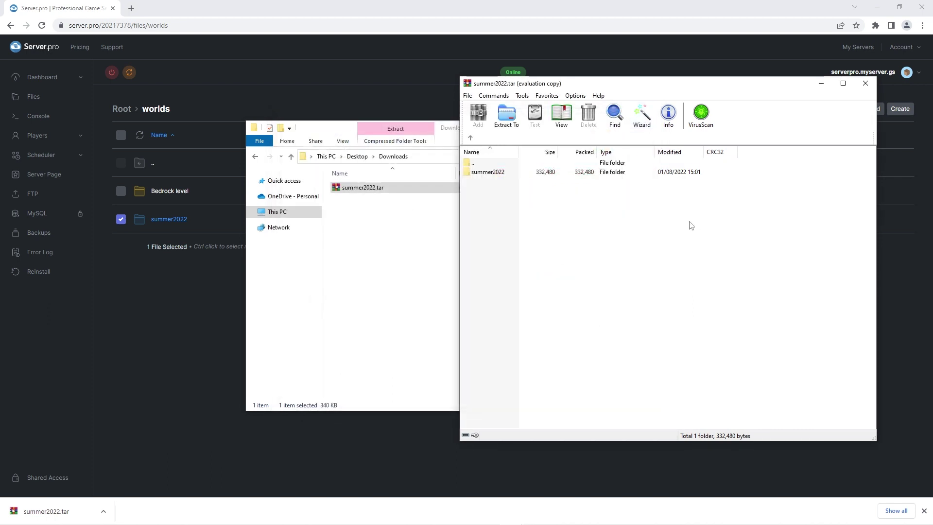
{"action": "left_click_drag", "start_coordinate": [507, 175], "coordinate": [383, 248]}
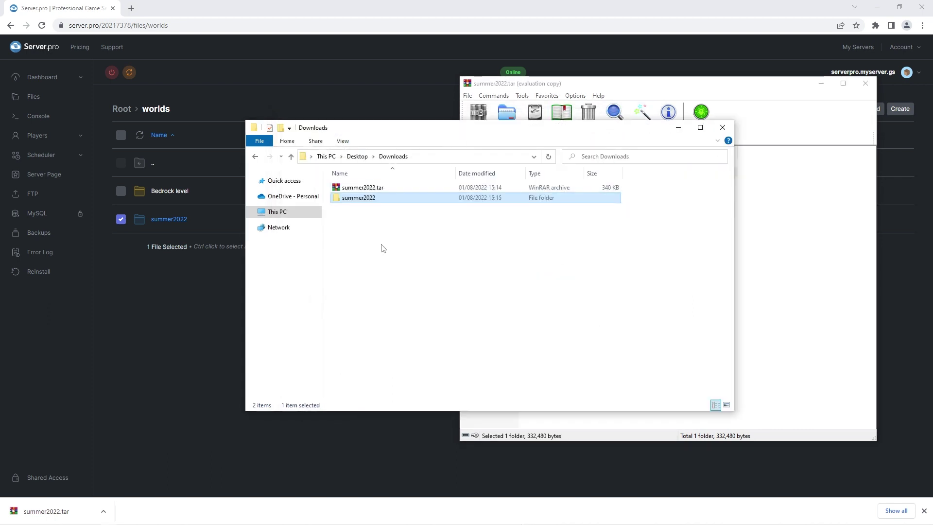
{"action": "left_click", "coordinate": [383, 248]}
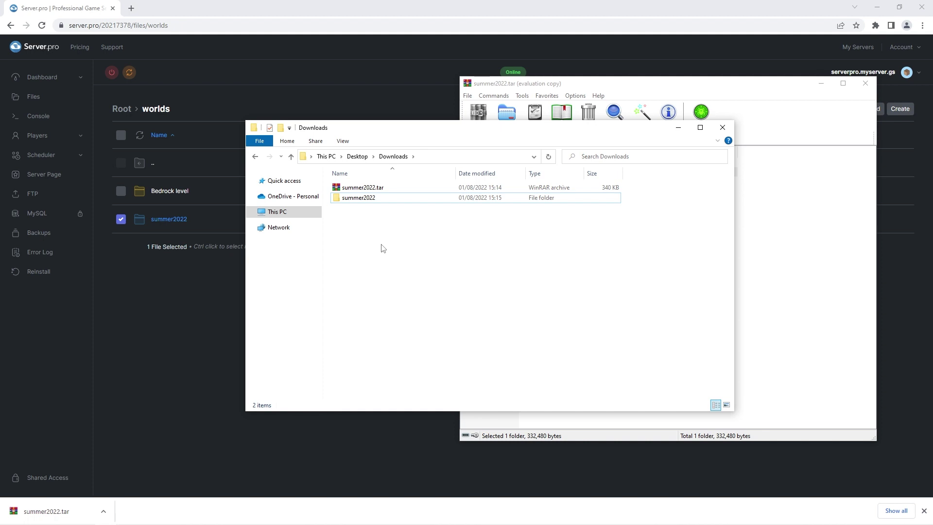
Pack the five world files inside the summer2022 folder into summer2022.mcworld.
{"action": "double_click", "coordinate": [362, 199]}
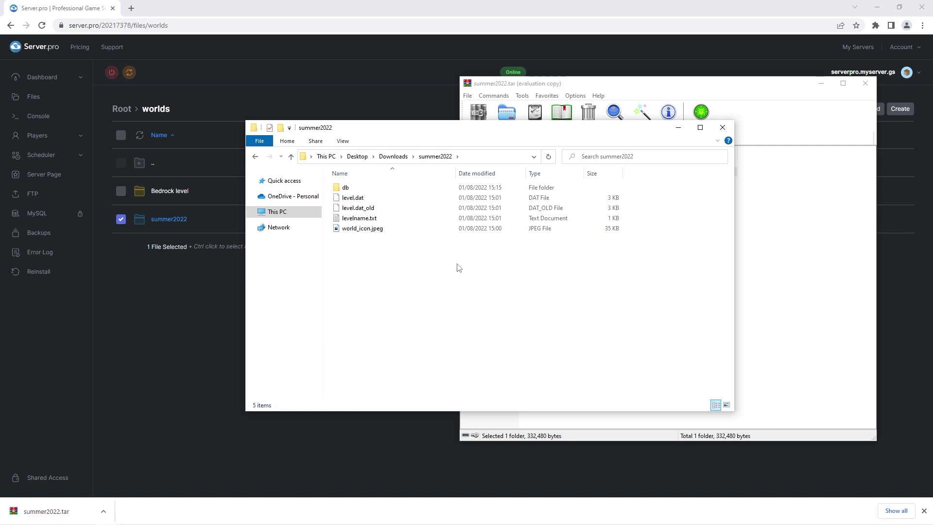
{"action": "left_click_drag", "start_coordinate": [458, 267], "coordinate": [380, 187]}
{"action": "right_click", "coordinate": [387, 212]}
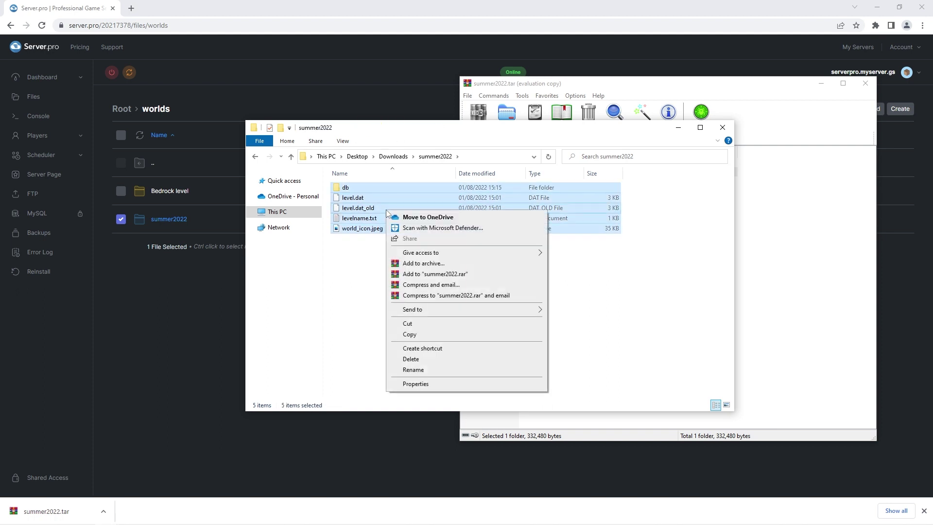
{"action": "left_click", "coordinate": [422, 263]}
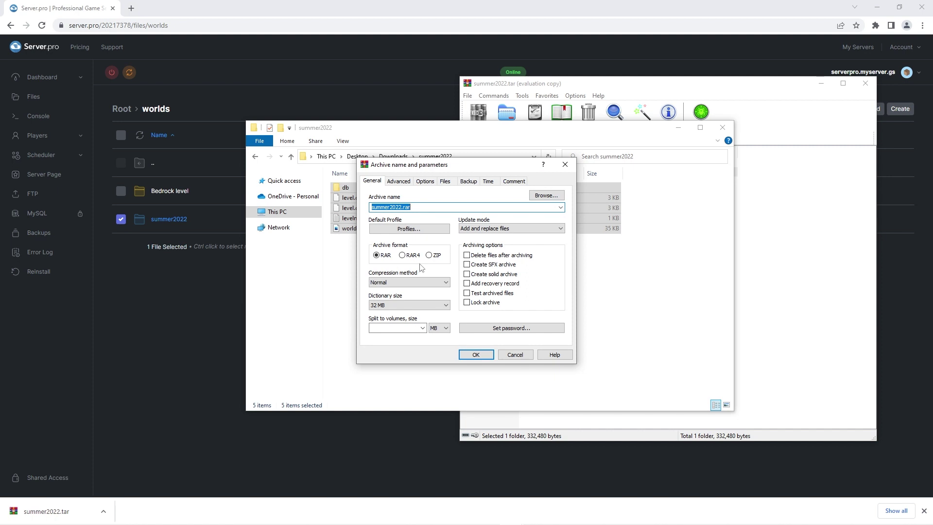
{"action": "left_click", "coordinate": [422, 211]}
{"action": "left_click", "coordinate": [476, 354]}
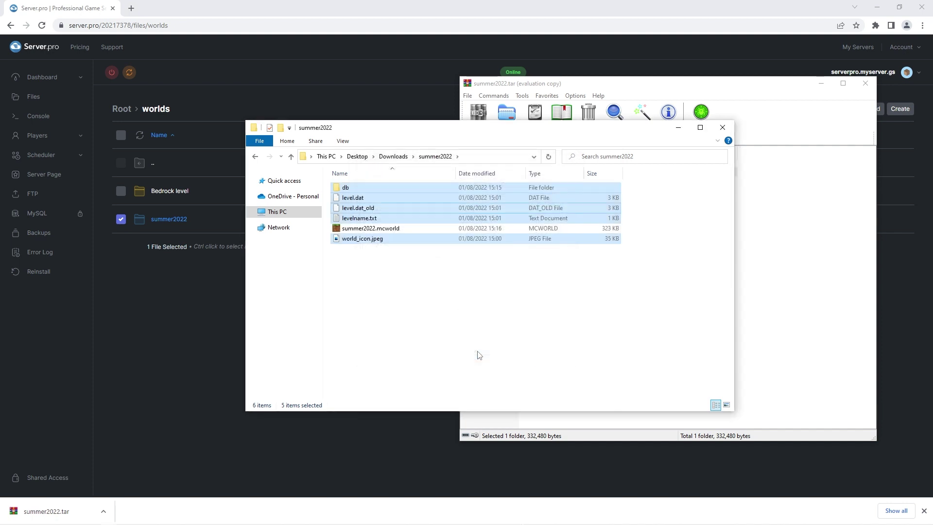
{"action": "left_click", "coordinate": [477, 355]}
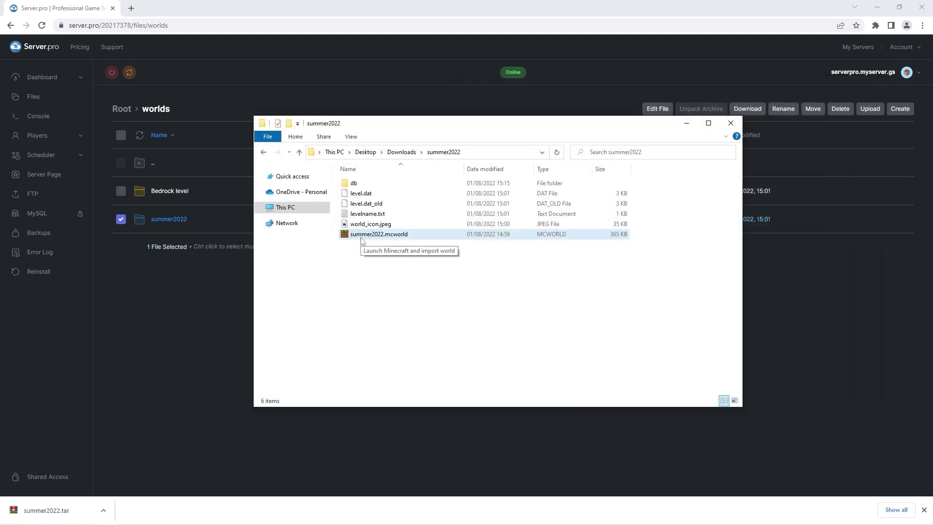
Import summer2022.mcworld and activate Raiyon's More Shield V2 behaviour pack on it.
{"action": "double_click", "coordinate": [360, 235]}
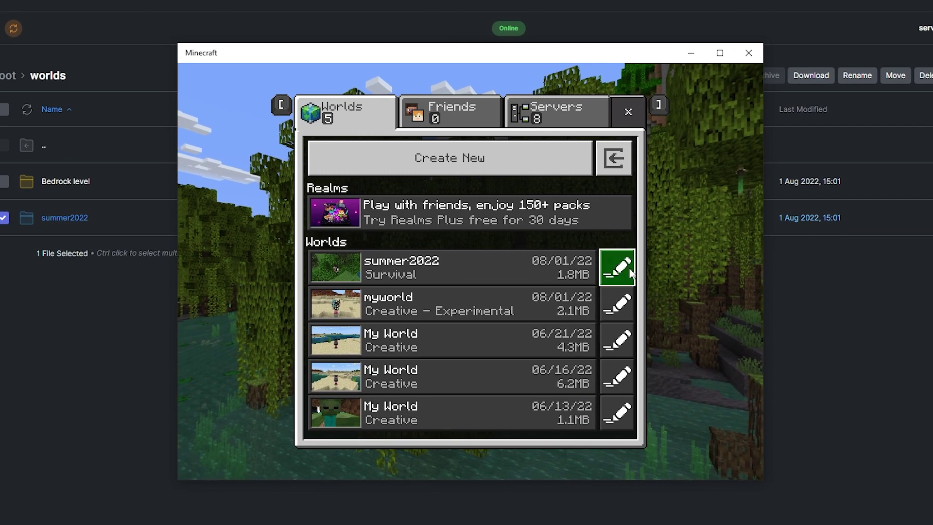
{"action": "left_click", "coordinate": [631, 273]}
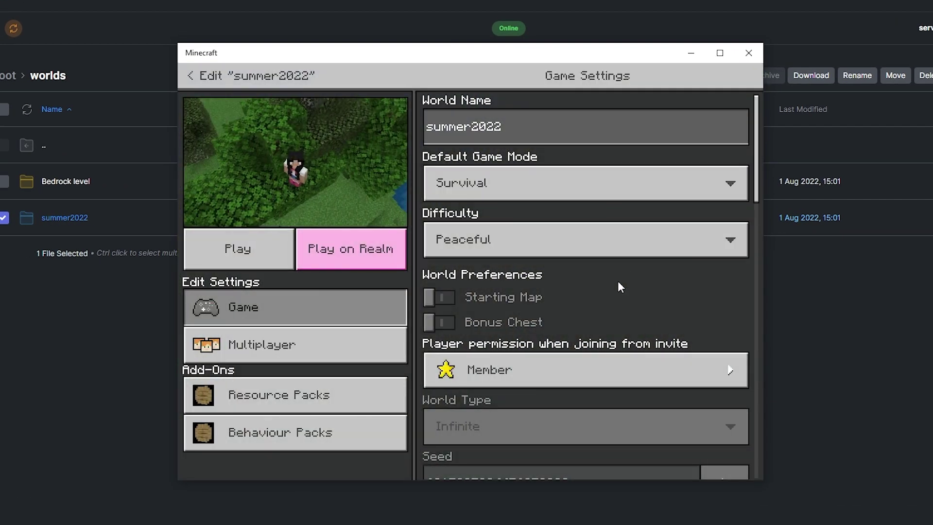
{"action": "left_click", "coordinate": [380, 429]}
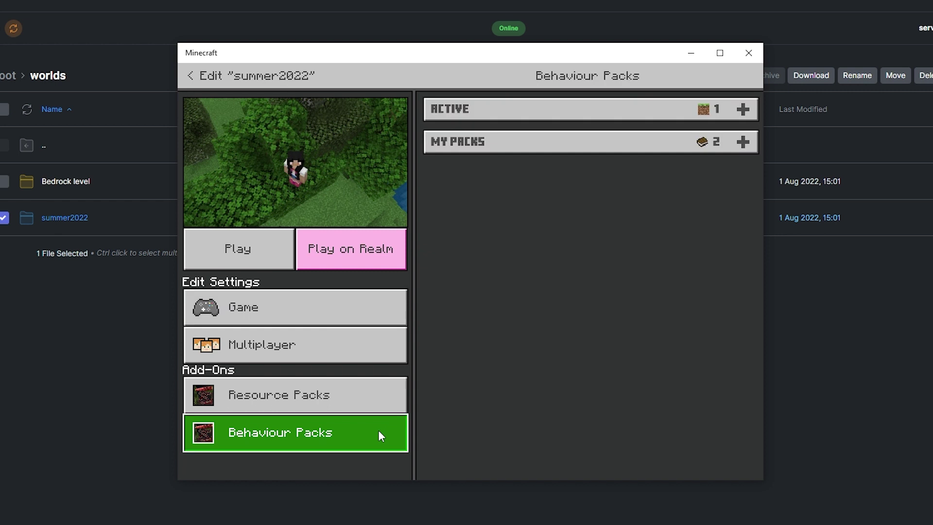
{"action": "left_click", "coordinate": [571, 141]}
{"action": "left_click", "coordinate": [575, 184]}
{"action": "left_click", "coordinate": [579, 235]}
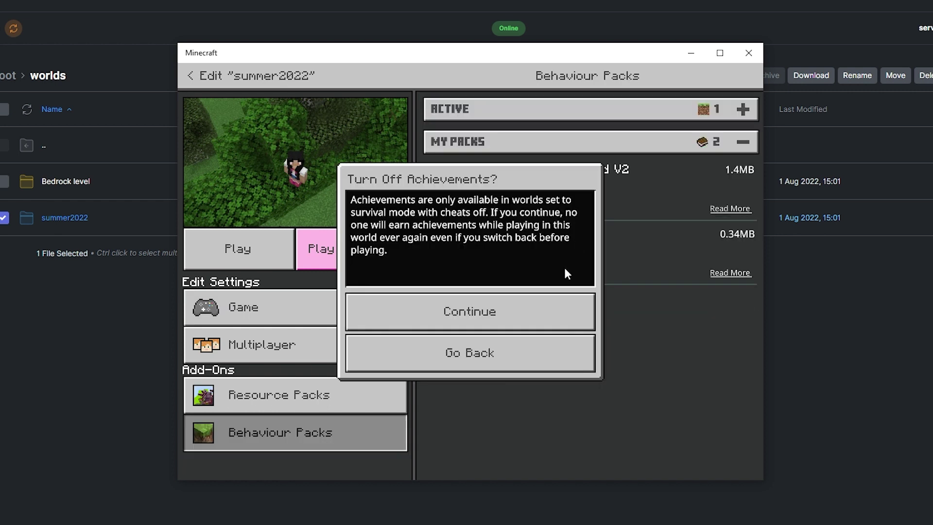
{"action": "left_click", "coordinate": [548, 311]}
Check which resource packs are active on the world, then return to game settings.
{"action": "left_click", "coordinate": [363, 400]}
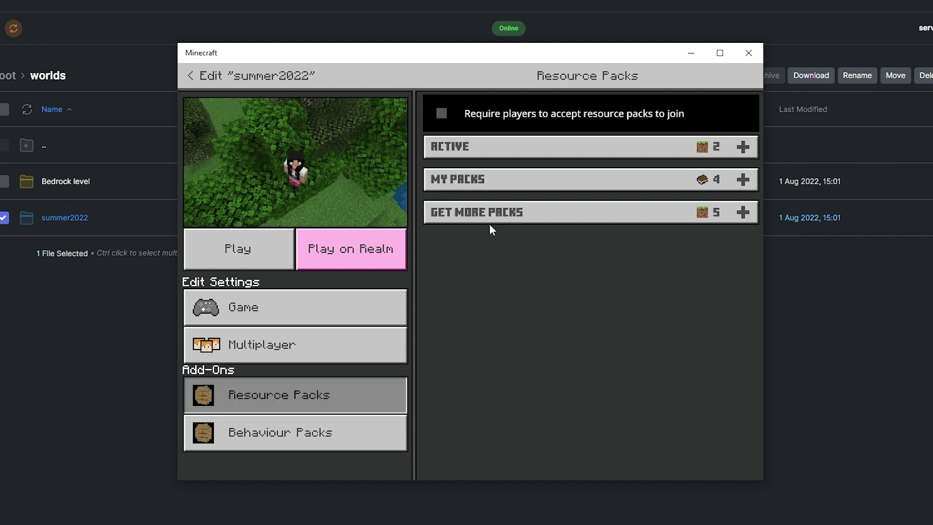
{"action": "left_click", "coordinate": [506, 178]}
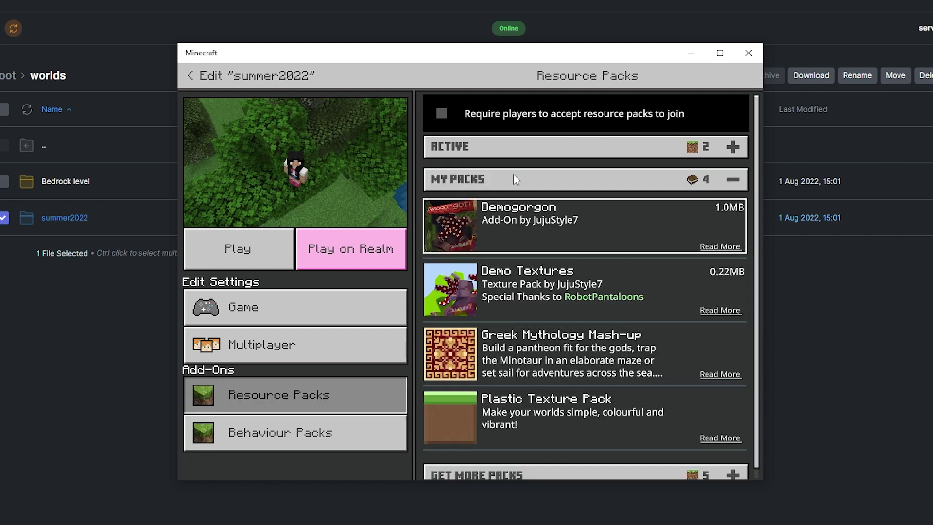
{"action": "left_click", "coordinate": [511, 145]}
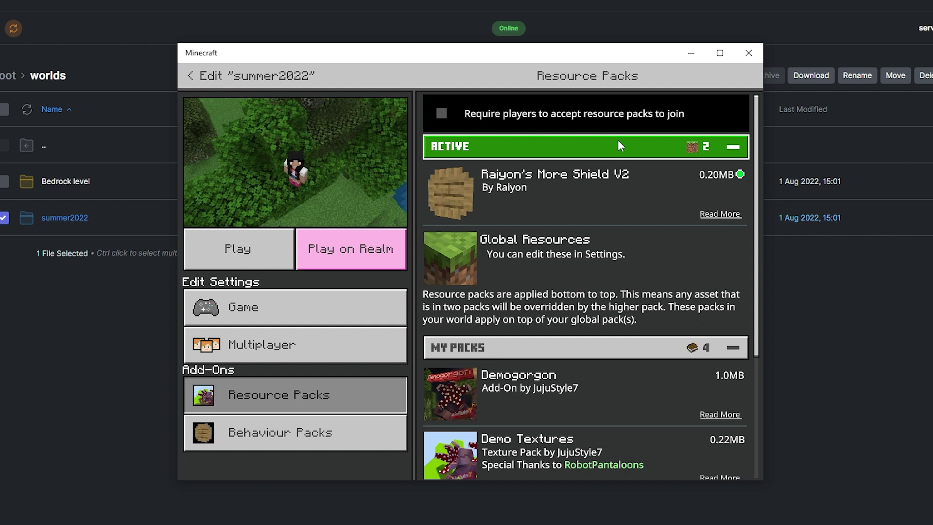
{"action": "left_click", "coordinate": [355, 305]}
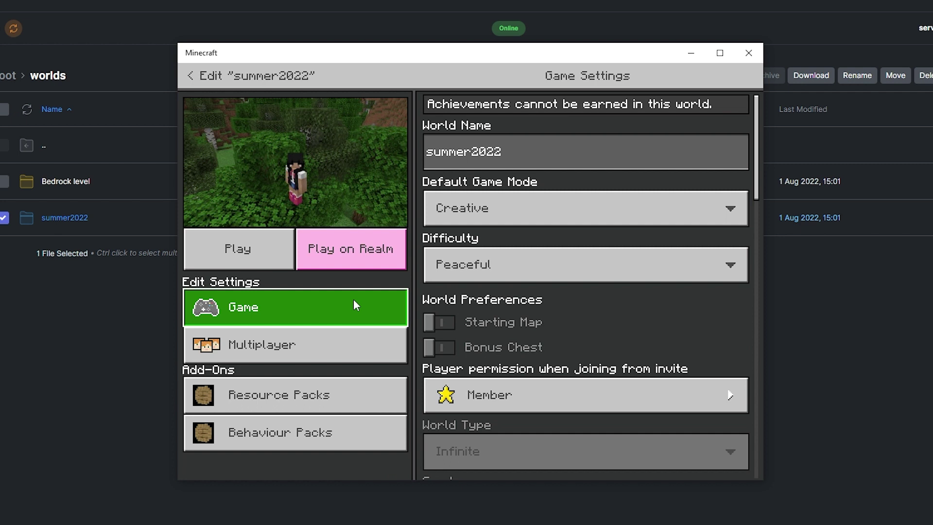
Turn on the Spectator Mode experiment and confirm experimental gameplay.
{"action": "left_click_drag", "start_coordinate": [756, 191], "coordinate": [743, 369]}
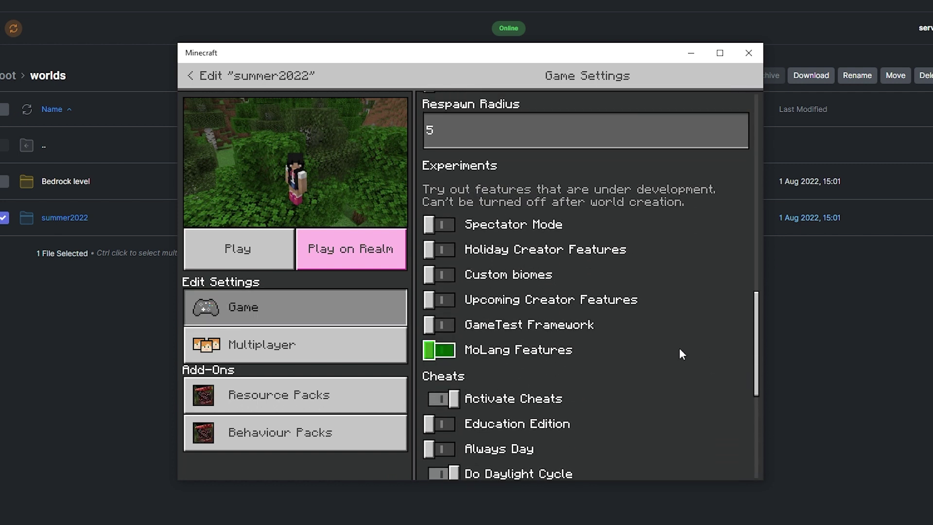
{"action": "left_click", "coordinate": [470, 227]}
{"action": "left_click", "coordinate": [489, 311]}
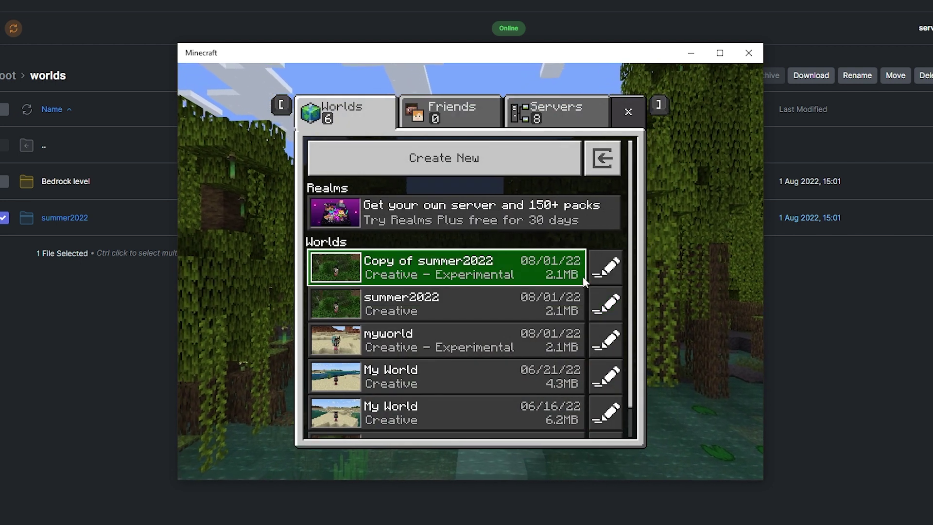
On Copy of summer2022, enable Custom biomes, Upcoming Creator Features and GameTest Framework, then play.
{"action": "left_click", "coordinate": [605, 269]}
{"action": "left_click_drag", "start_coordinate": [749, 178], "coordinate": [762, 383]}
{"action": "left_click", "coordinate": [439, 231]}
{"action": "left_click", "coordinate": [443, 257]}
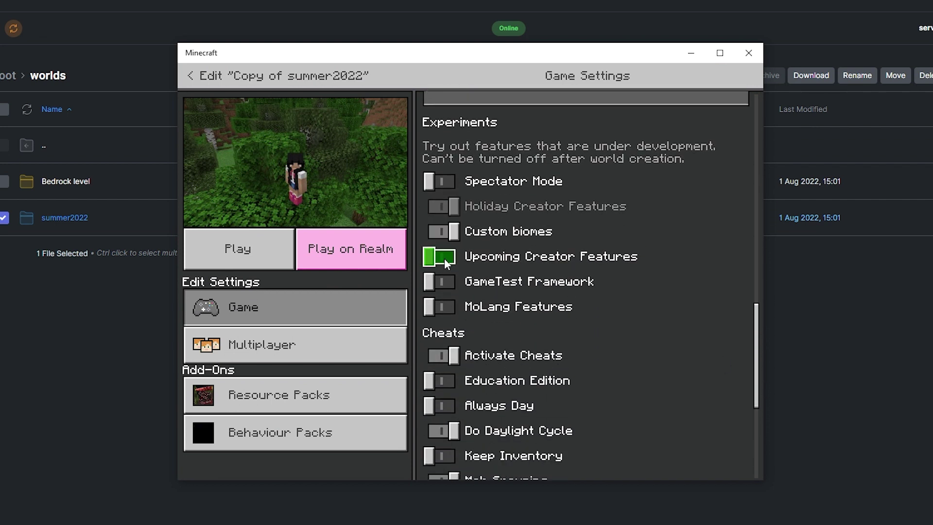
{"action": "left_click", "coordinate": [444, 282]}
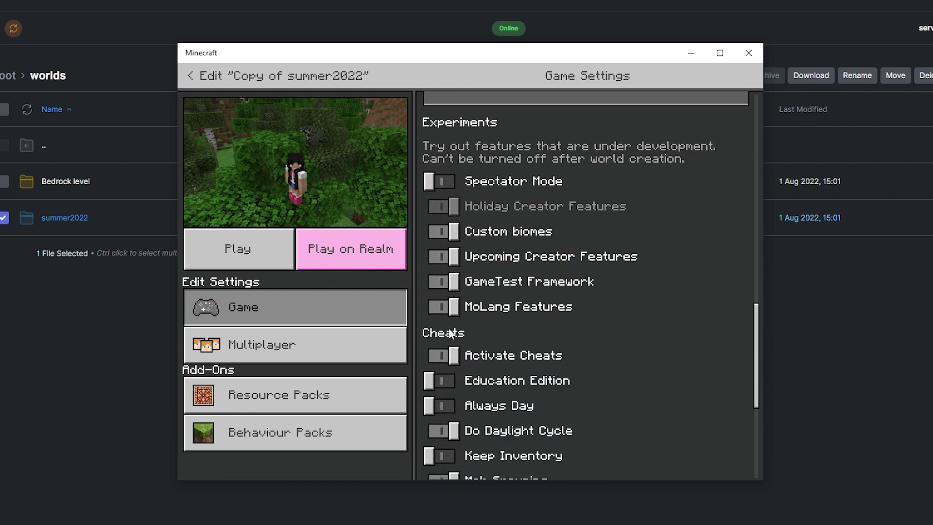
{"action": "left_click", "coordinate": [262, 258]}
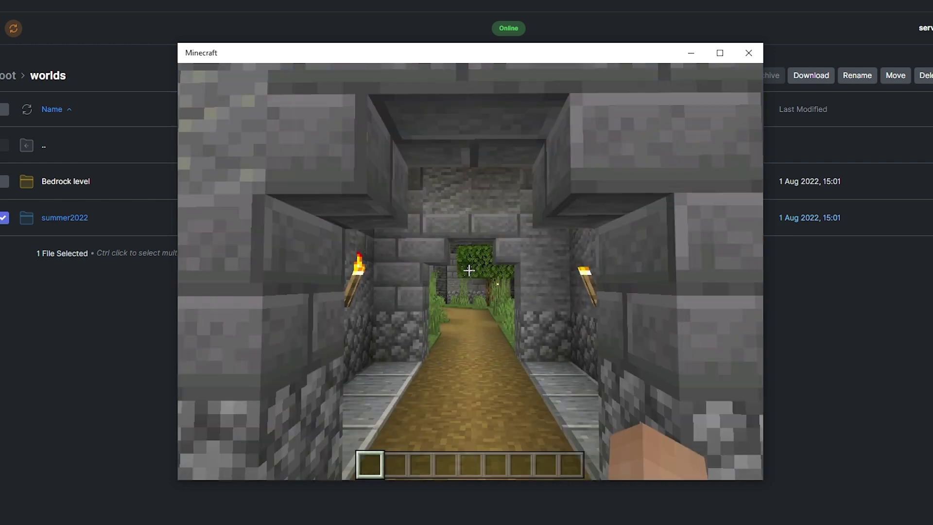
Walk through the stone tunnel into the village, then open Copy of summer2022's settings.
{"action": "key", "text": "w"}
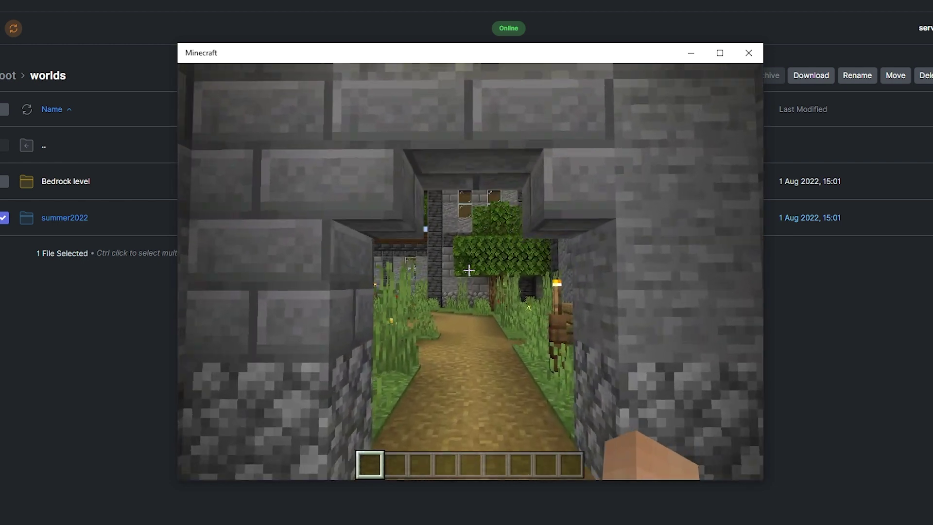
{"action": "key", "text": "w"}
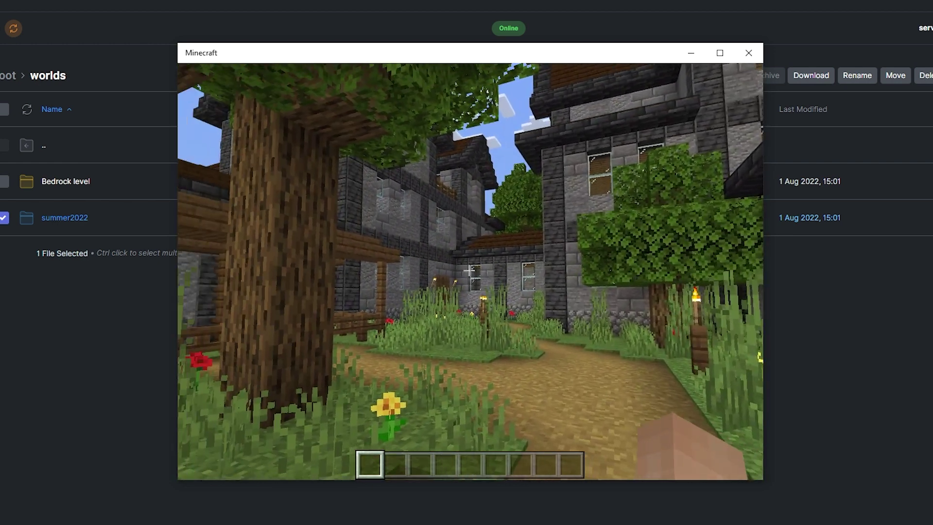
{"action": "key", "text": "w"}
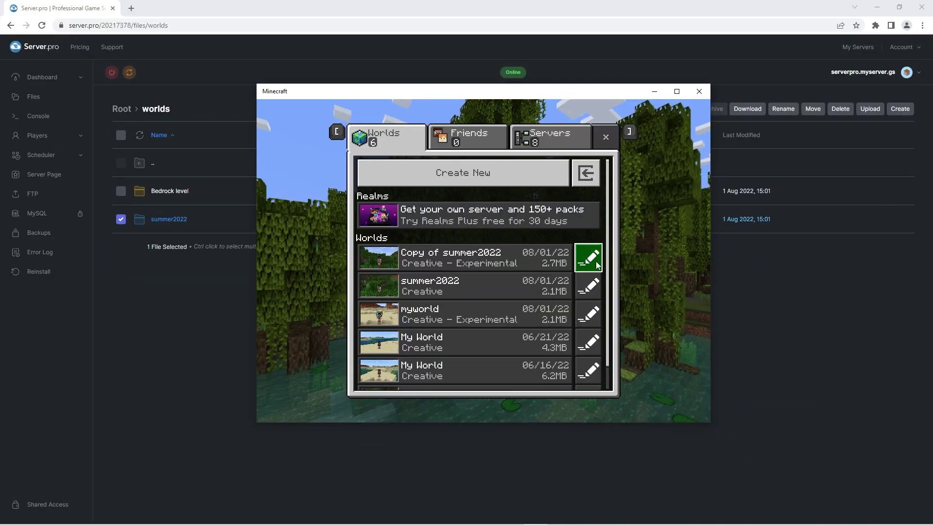
{"action": "left_click", "coordinate": [596, 261]}
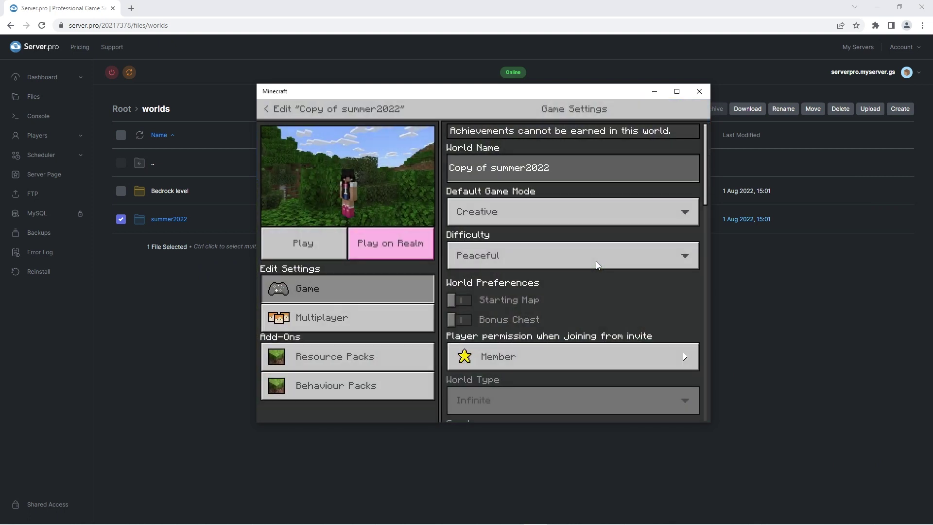
Export the world copy, removing the 'Copy of ' prefix so it saves as summer2022.mcworld.
{"action": "left_click_drag", "start_coordinate": [705, 194], "coordinate": [719, 433]}
{"action": "left_click", "coordinate": [512, 377]}
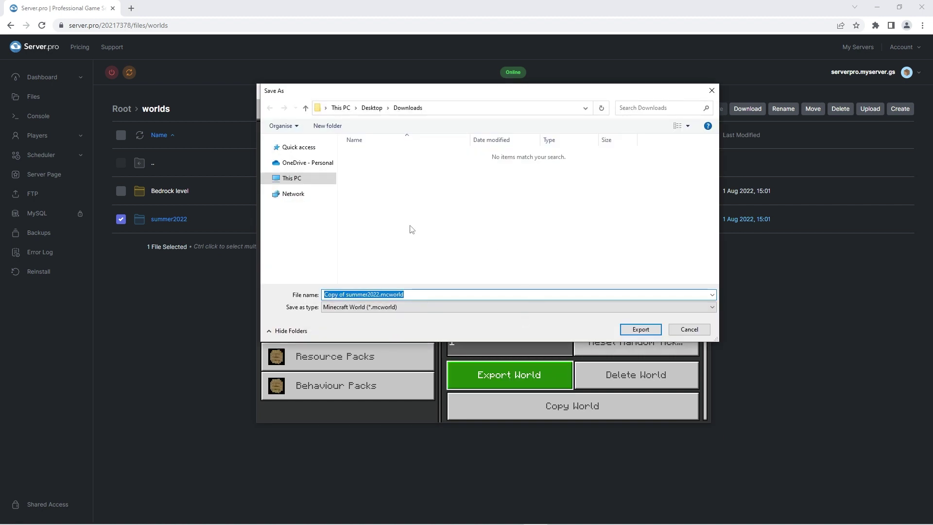
{"action": "left_click_drag", "start_coordinate": [346, 295], "coordinate": [324, 298]}
{"action": "key", "text": "BackSpace"}
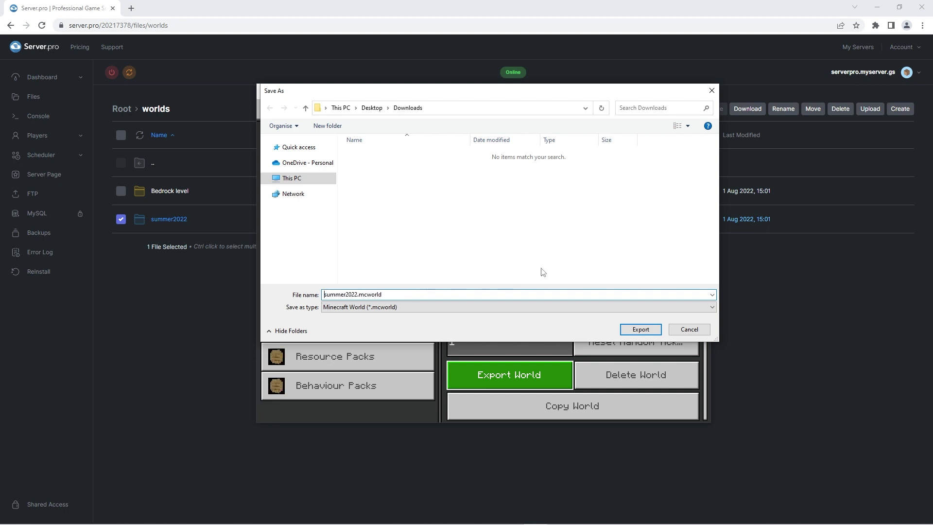
{"action": "left_click", "coordinate": [631, 329]}
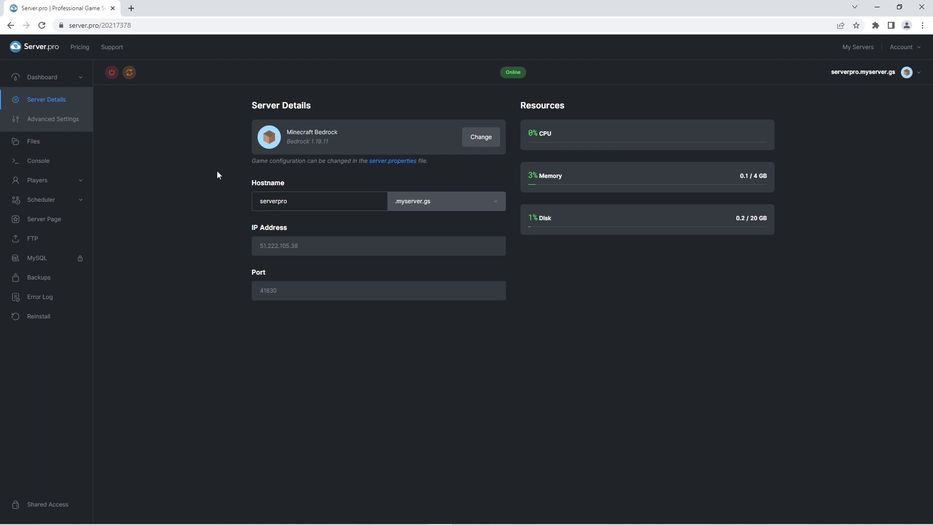
Stop the server and create a summer2022 folder inside worlds.
{"action": "left_click", "coordinate": [113, 73]}
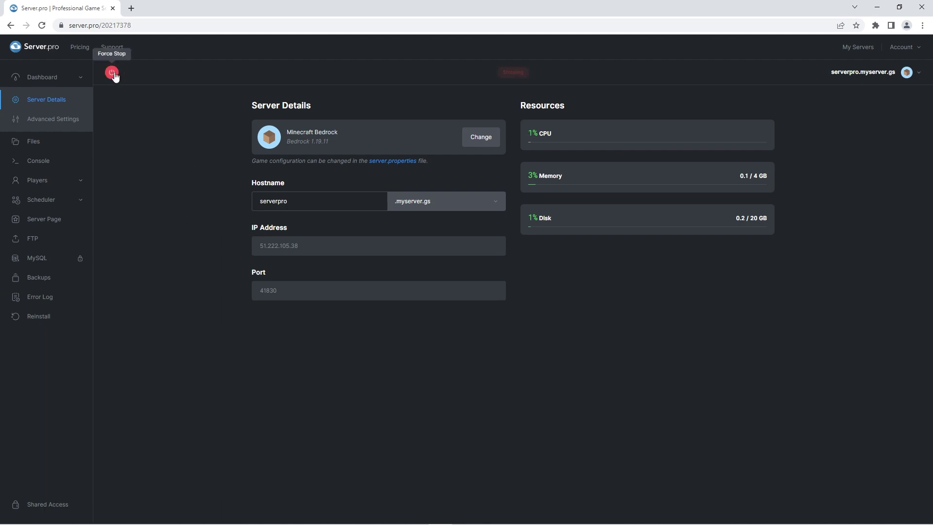
{"action": "left_click", "coordinate": [78, 139]}
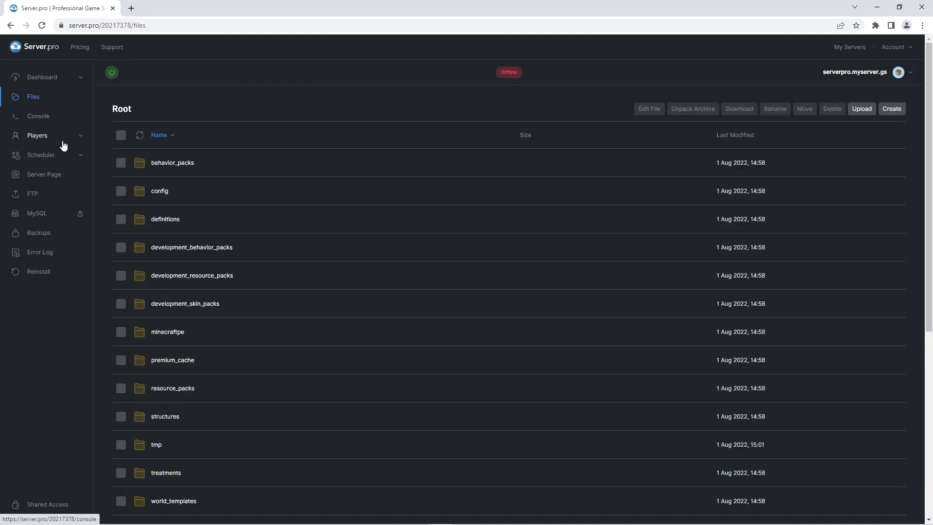
{"action": "scroll", "coordinate": [246, 229], "scroll_direction": "down", "scroll_amount": 4}
{"action": "left_click", "coordinate": [160, 335]}
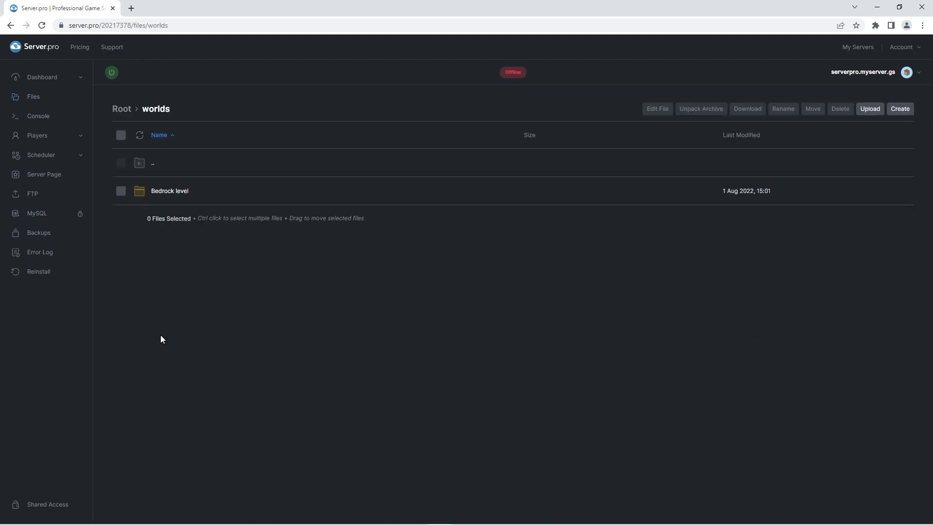
{"action": "left_click", "coordinate": [896, 110]}
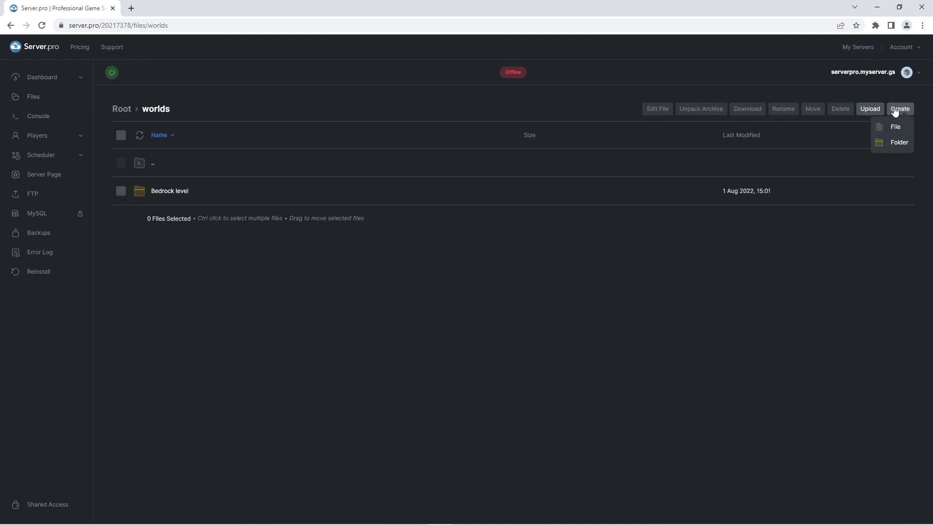
{"action": "left_click", "coordinate": [888, 148]}
{"action": "left_click", "coordinate": [422, 281]}
{"action": "type", "text": "summer2022"}
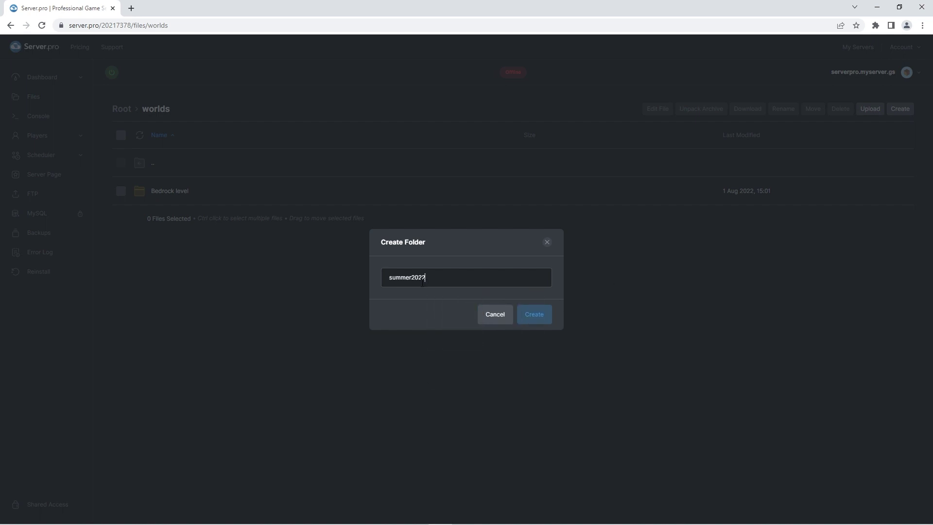
{"action": "key", "text": "Return"}
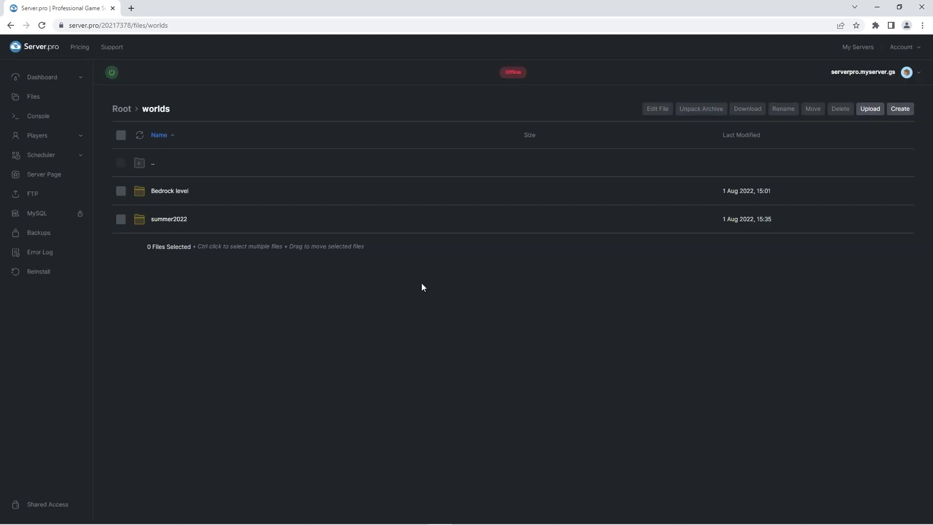
Upload summer2022.mcworld into the new folder and rename it to summer2022.zip.
{"action": "left_click", "coordinate": [171, 217]}
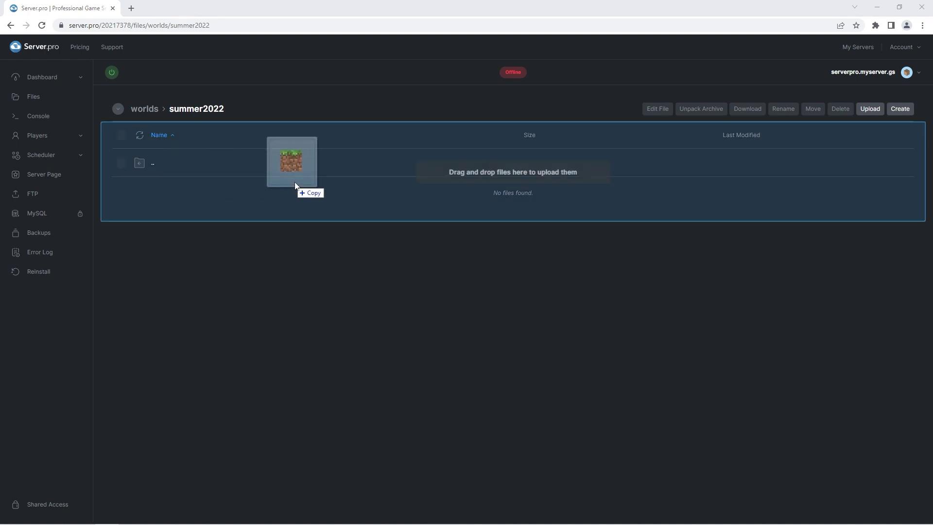
{"action": "left_click_drag", "start_coordinate": [306, 191], "coordinate": [302, 185]}
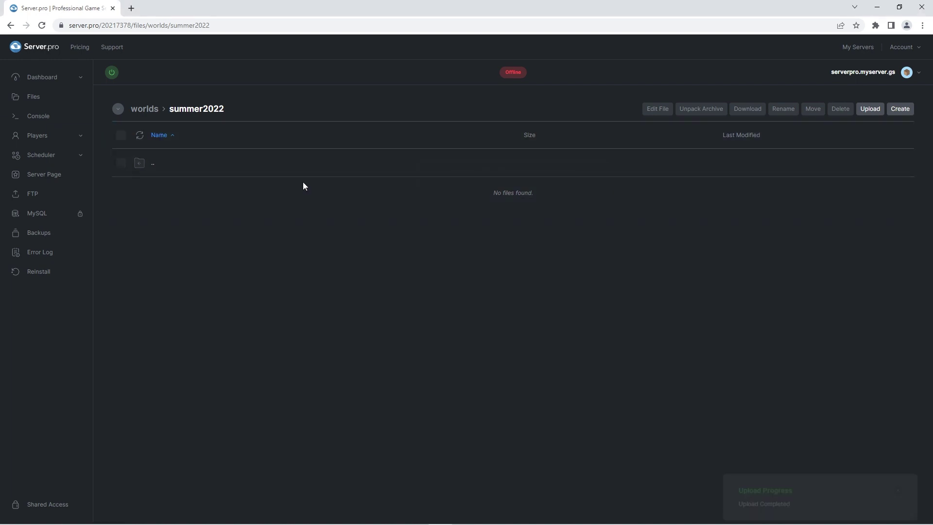
{"action": "left_click", "coordinate": [121, 192]}
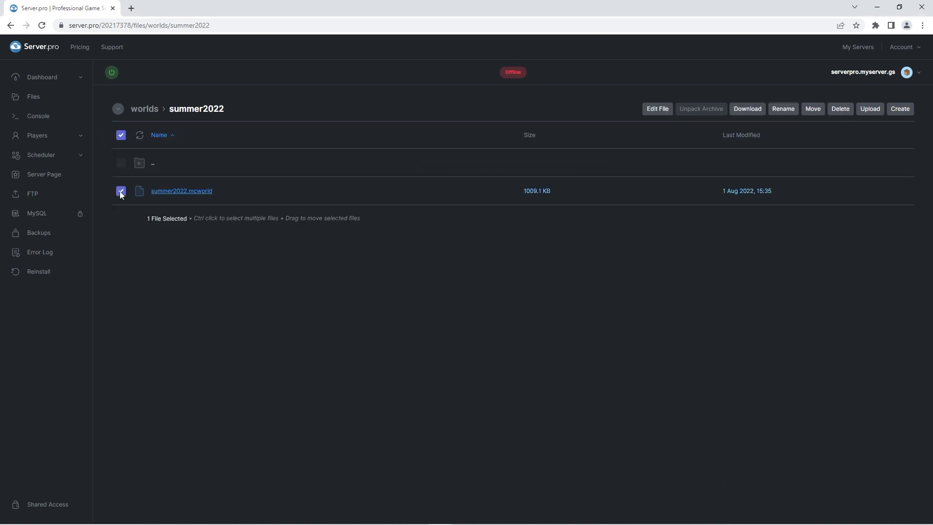
{"action": "left_click", "coordinate": [784, 110]}
{"action": "left_click", "coordinate": [484, 280]}
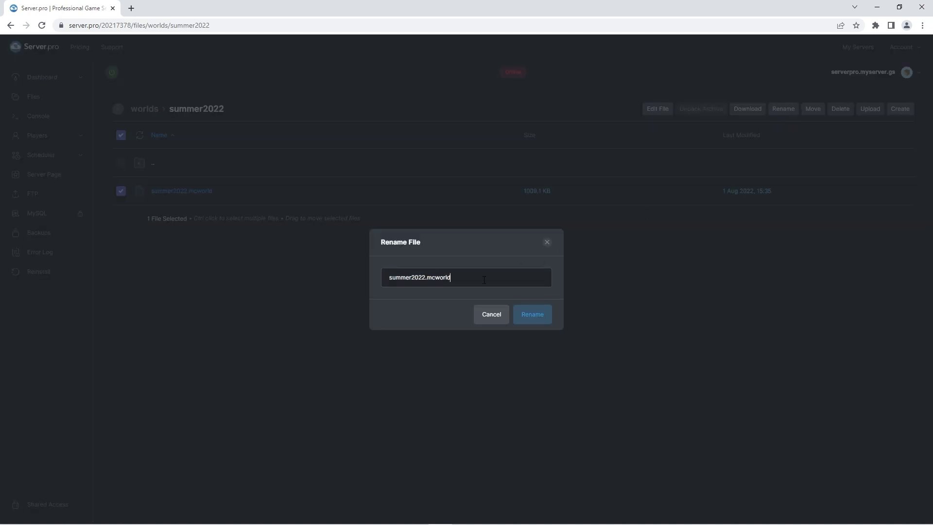
{"action": "type", "text": "zip"}
{"action": "key", "text": "Return"}
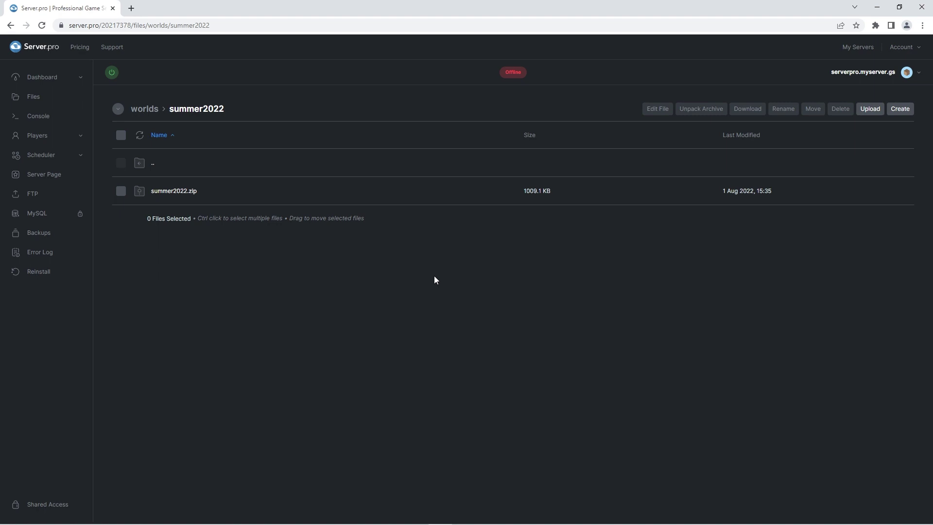
Unpack summer2022.zip in place, then go back to the root file list.
{"action": "left_click", "coordinate": [121, 190]}
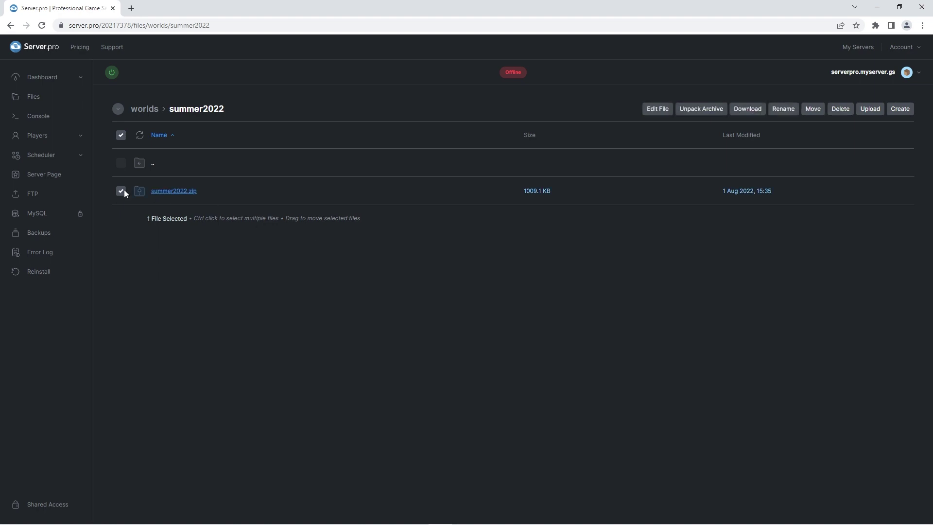
{"action": "left_click", "coordinate": [701, 109]}
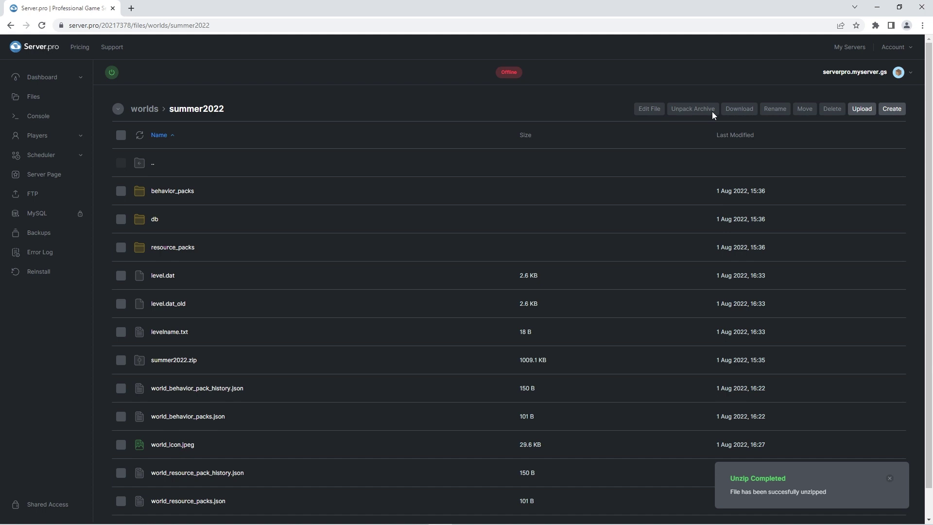
{"action": "left_click", "coordinate": [33, 96]}
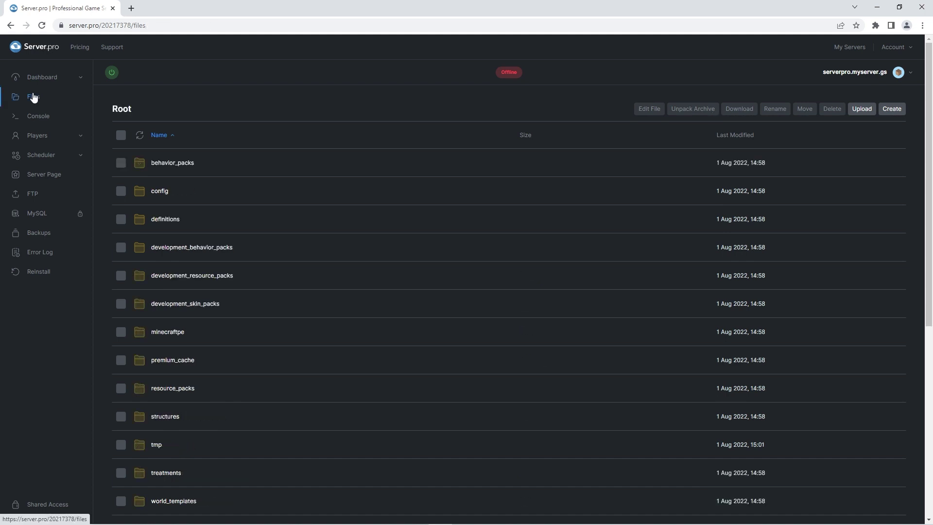
Change level-name from Bedrock Level to summer2022 and gamemode to creative in server.properties, then save.
{"action": "scroll", "coordinate": [377, 308], "scroll_direction": "down", "scroll_amount": 6}
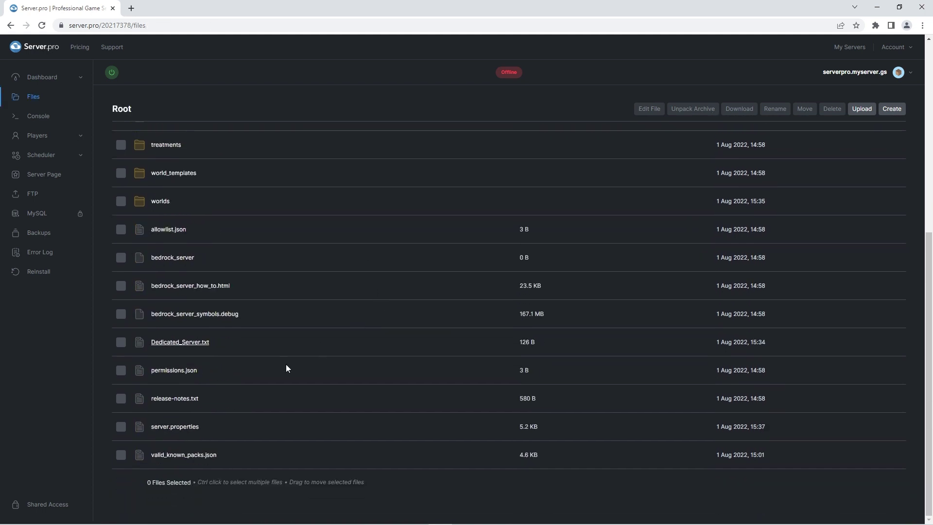
{"action": "left_click", "coordinate": [182, 432]}
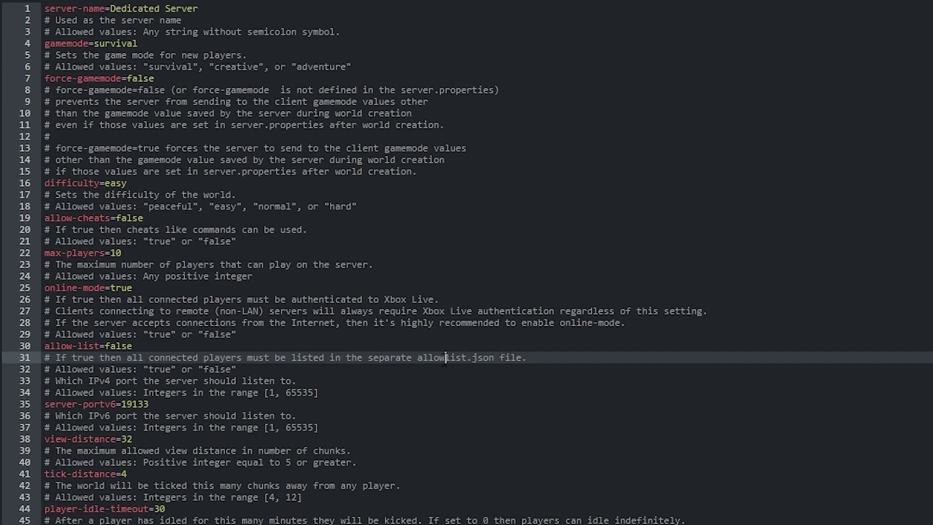
{"action": "scroll", "coordinate": [444, 362], "scroll_direction": "down", "scroll_amount": 7}
{"action": "left_click", "coordinate": [109, 330]}
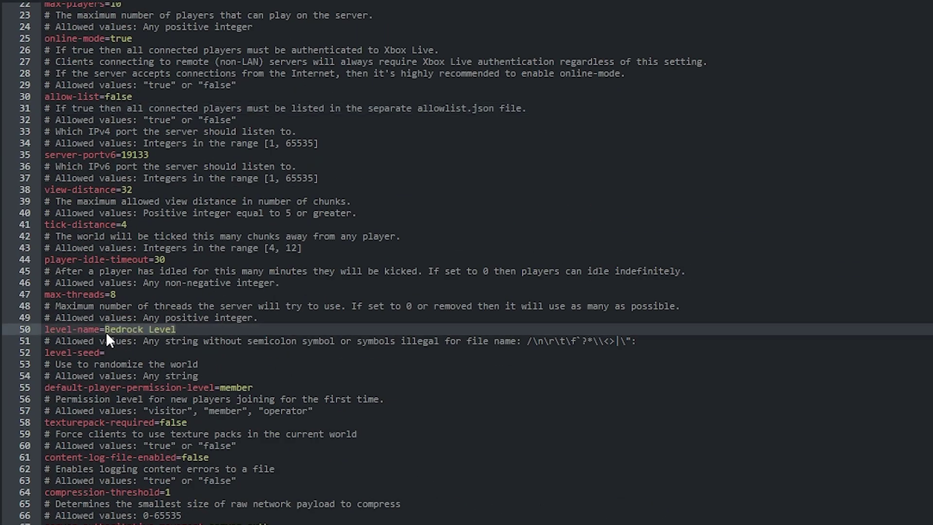
{"action": "key", "text": "shift+End"}
{"action": "type", "text": "summer2022"}
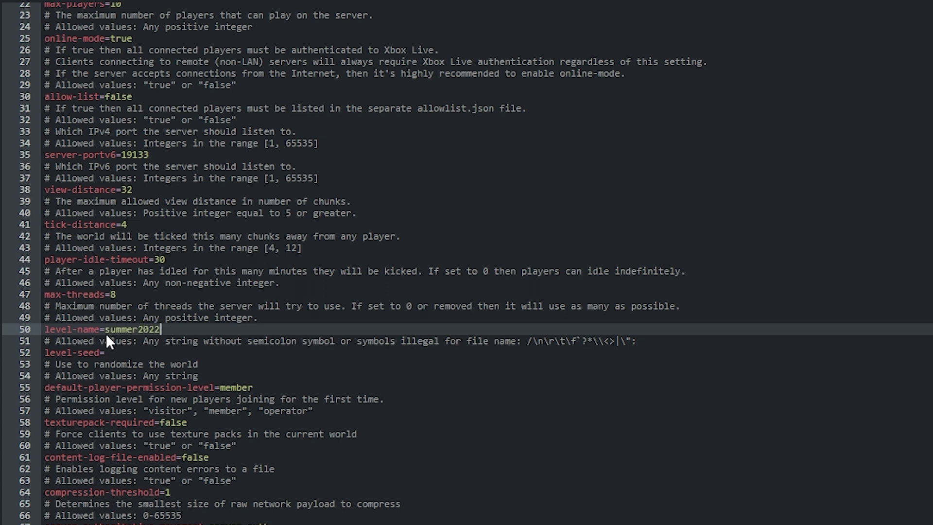
{"action": "scroll", "coordinate": [106, 333], "scroll_direction": "up", "scroll_amount": 7}
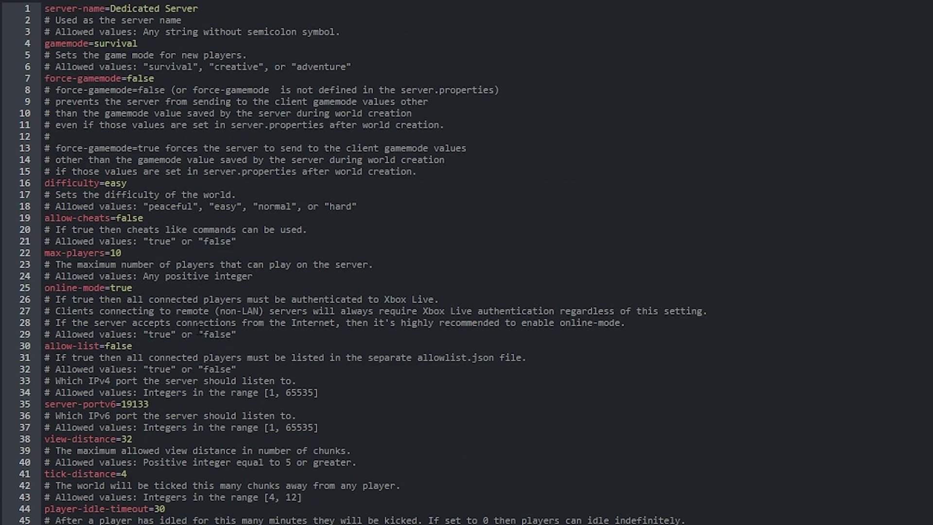
{"action": "left_click", "coordinate": [95, 43]}
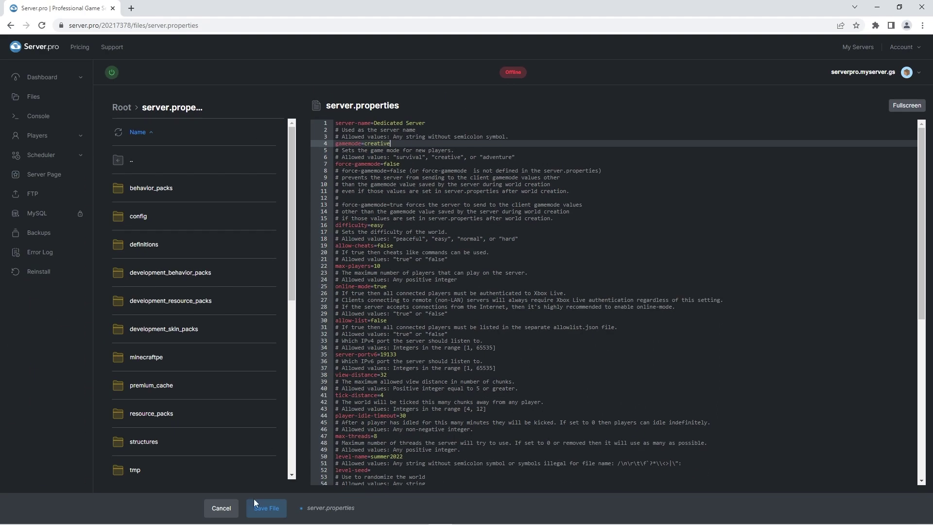
{"action": "left_click", "coordinate": [256, 504]}
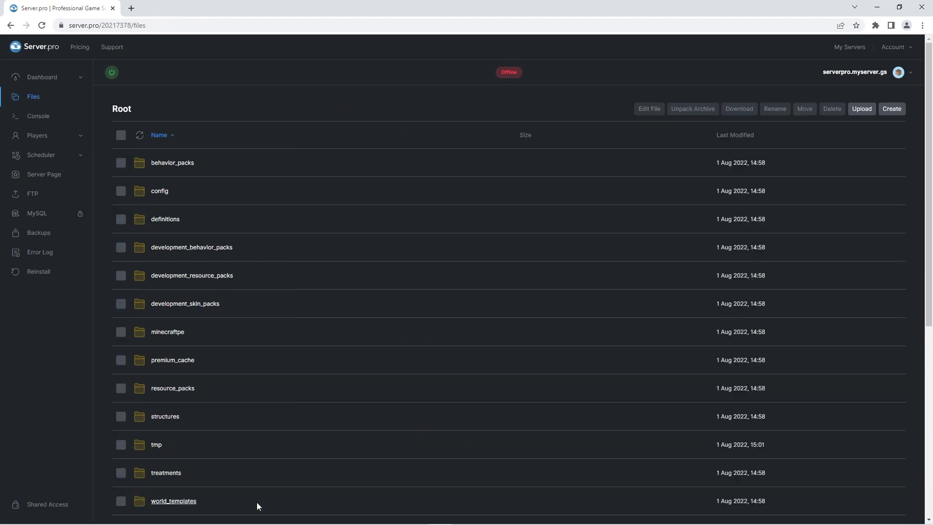
Power the server back on, then add external server summer2022 on port 41830 and connect.
{"action": "left_click", "coordinate": [111, 73]}
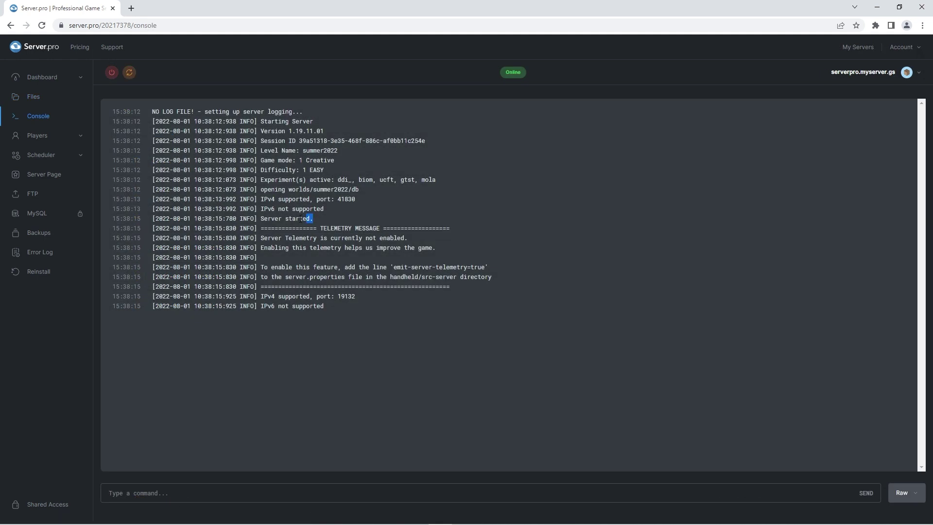
{"action": "left_click_drag", "start_coordinate": [312, 219], "coordinate": [263, 219]}
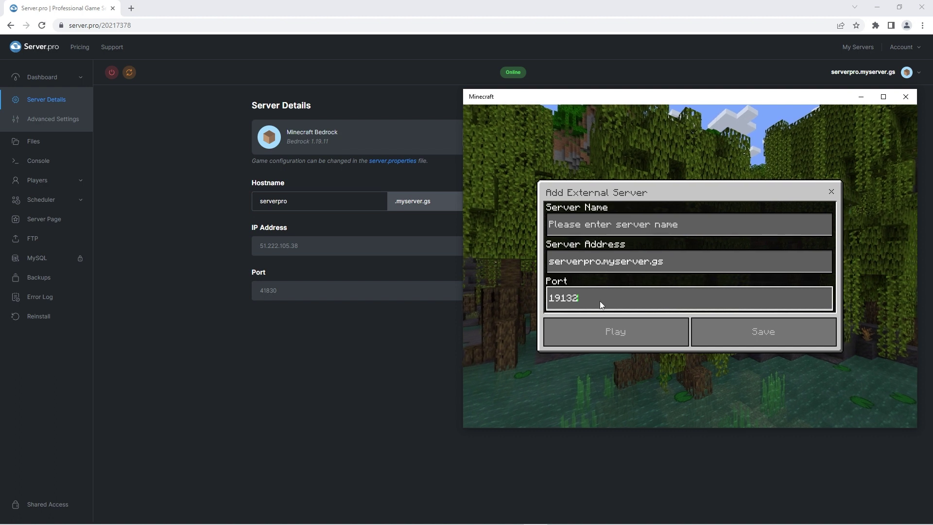
{"action": "key", "text": "BackSpace"}
{"action": "key", "text": "BackSpace"}
{"action": "key", "text": "BackSpace"}
{"action": "key", "text": "BackSpace"}
{"action": "key", "text": "BackSpace"}
{"action": "type", "text": "418"}
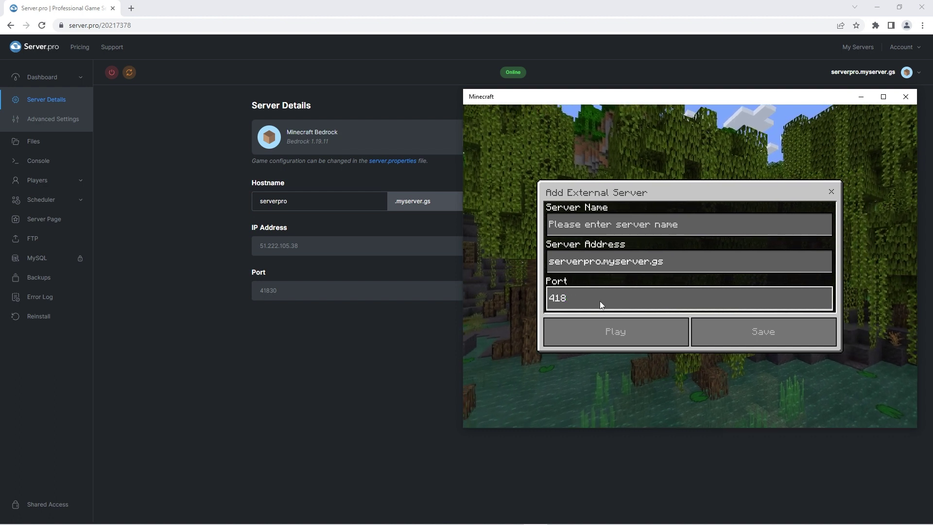
{"action": "type", "text": "30"}
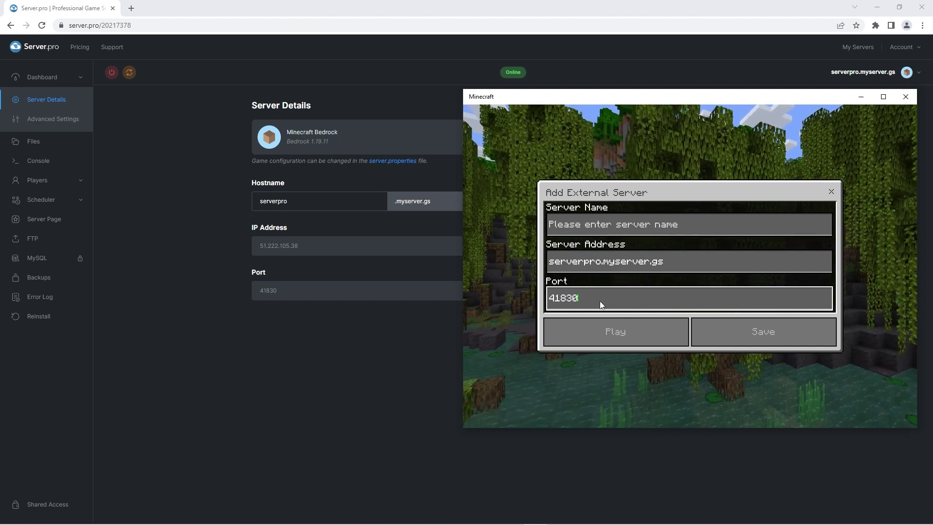
{"action": "left_click", "coordinate": [592, 231]}
{"action": "type", "text": "summer2022"}
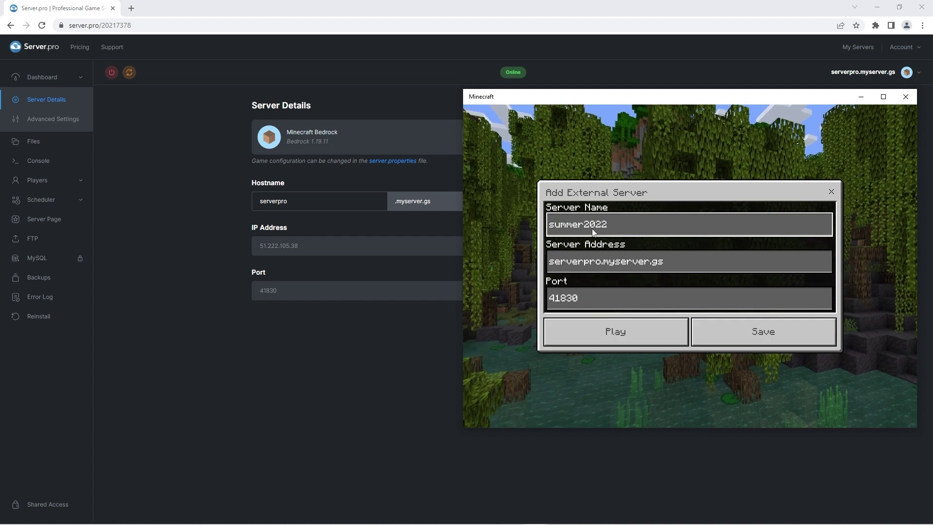
{"action": "left_click", "coordinate": [603, 331]}
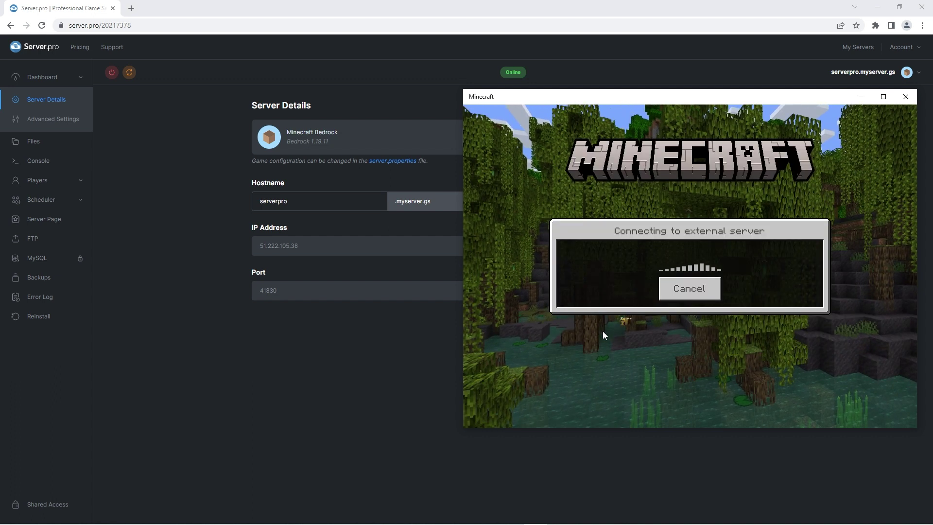